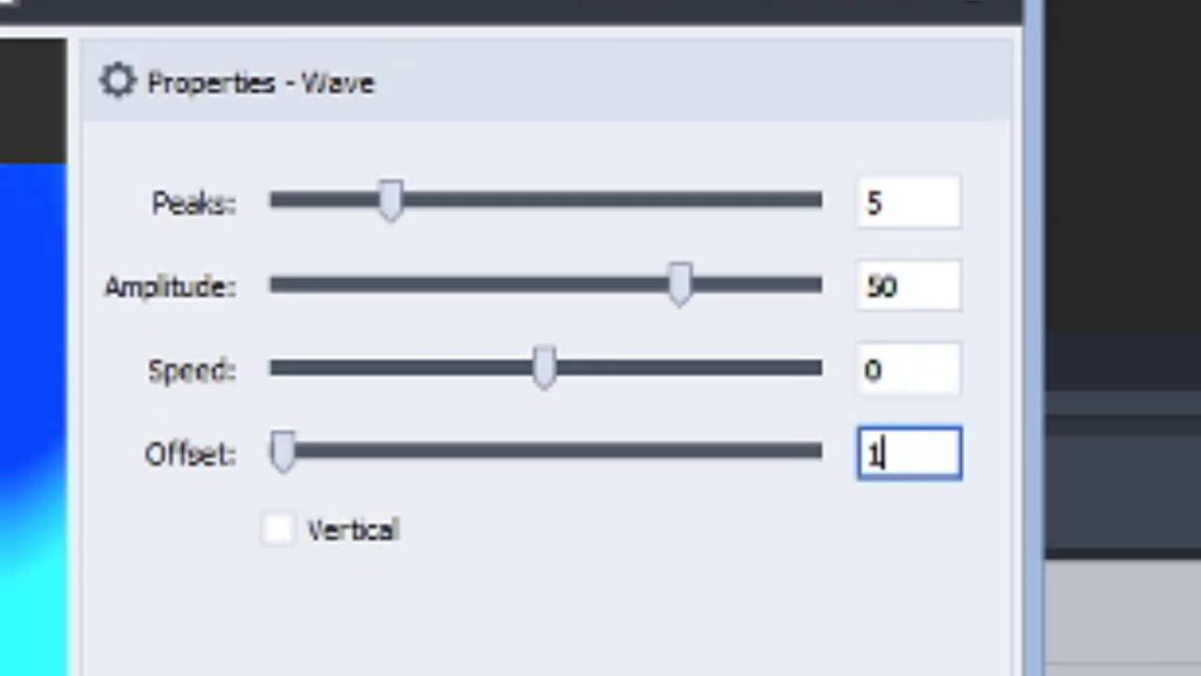
# Step: Set the Wave effect's offset to 15 and open the color correction of the second video clip
pyautogui.write('5')
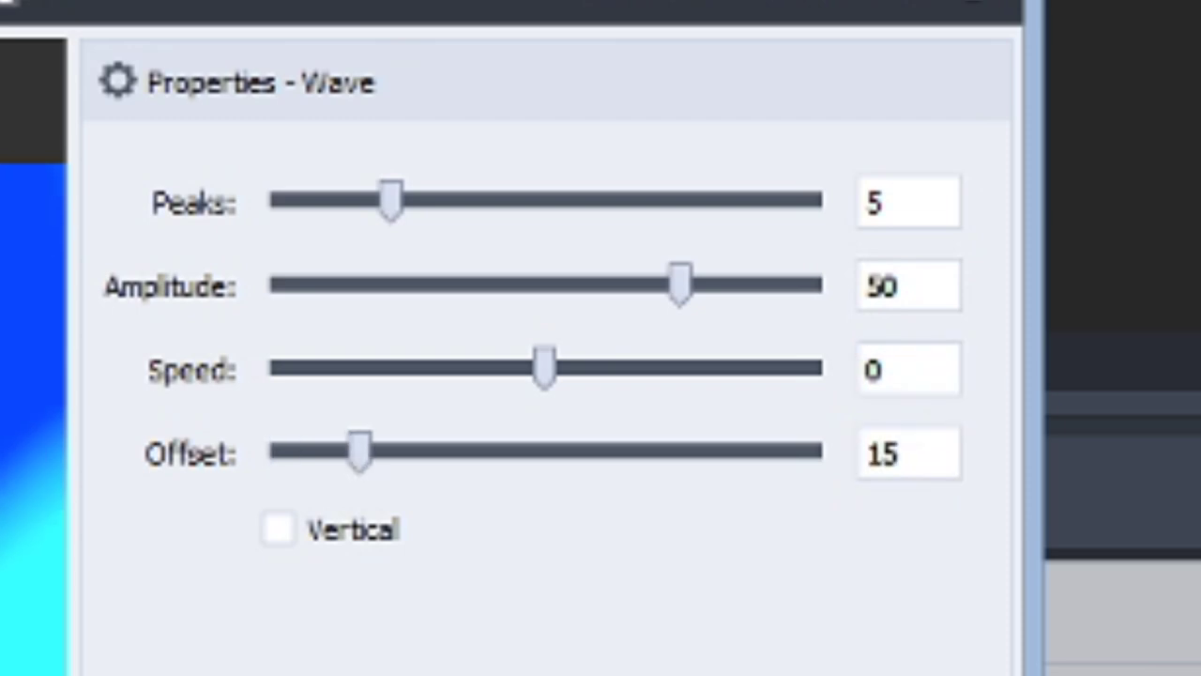
pyautogui.press('Return')
pyautogui.rightClick(112, 362)
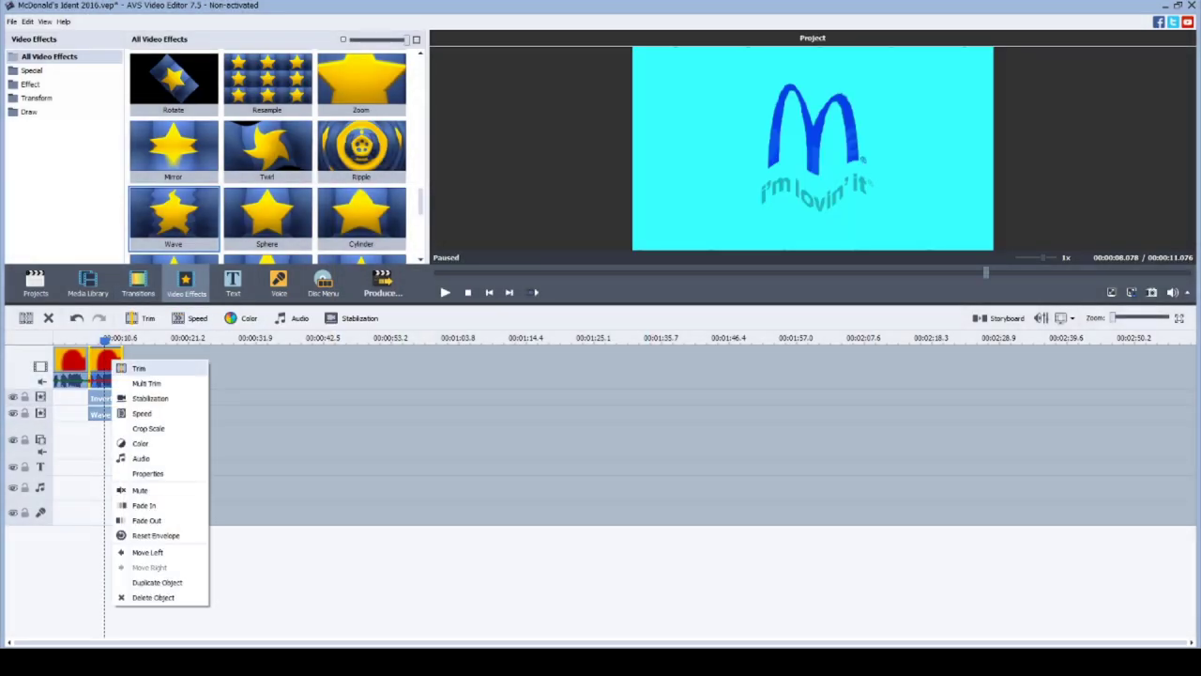
pyautogui.click(141, 444)
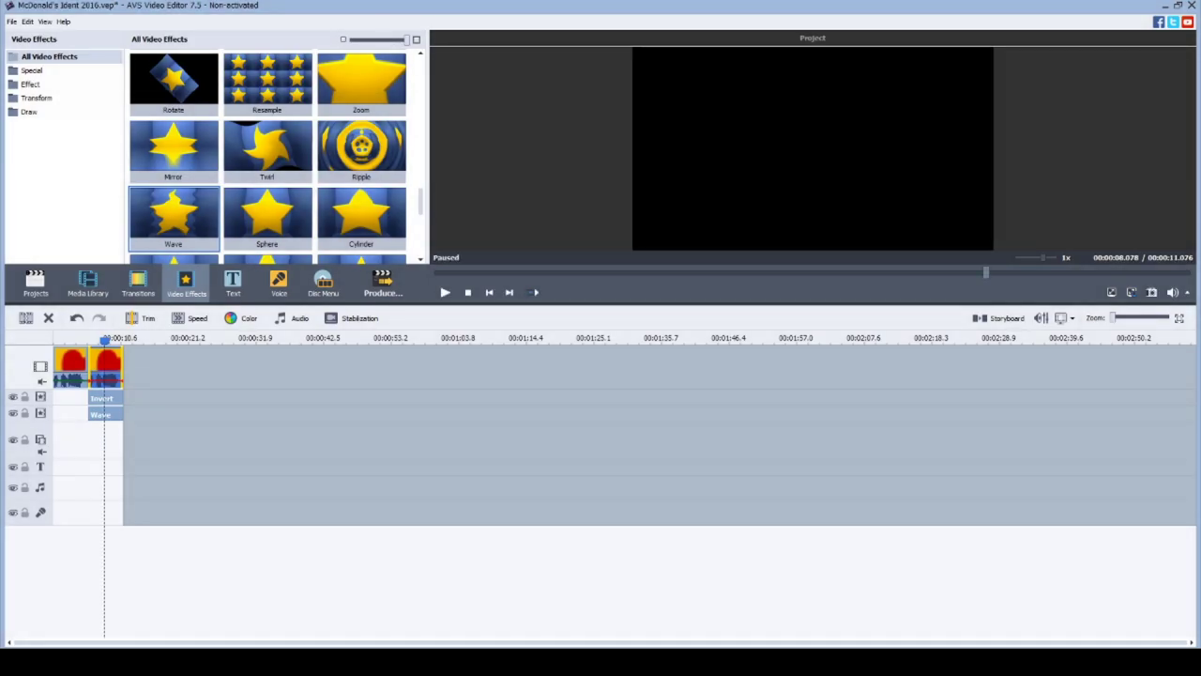
# Step: Place the McDonald's Ident 2016 clip on the audio track beneath the second video clip and raise its Pitch Shift rate
pyautogui.click(87, 285)
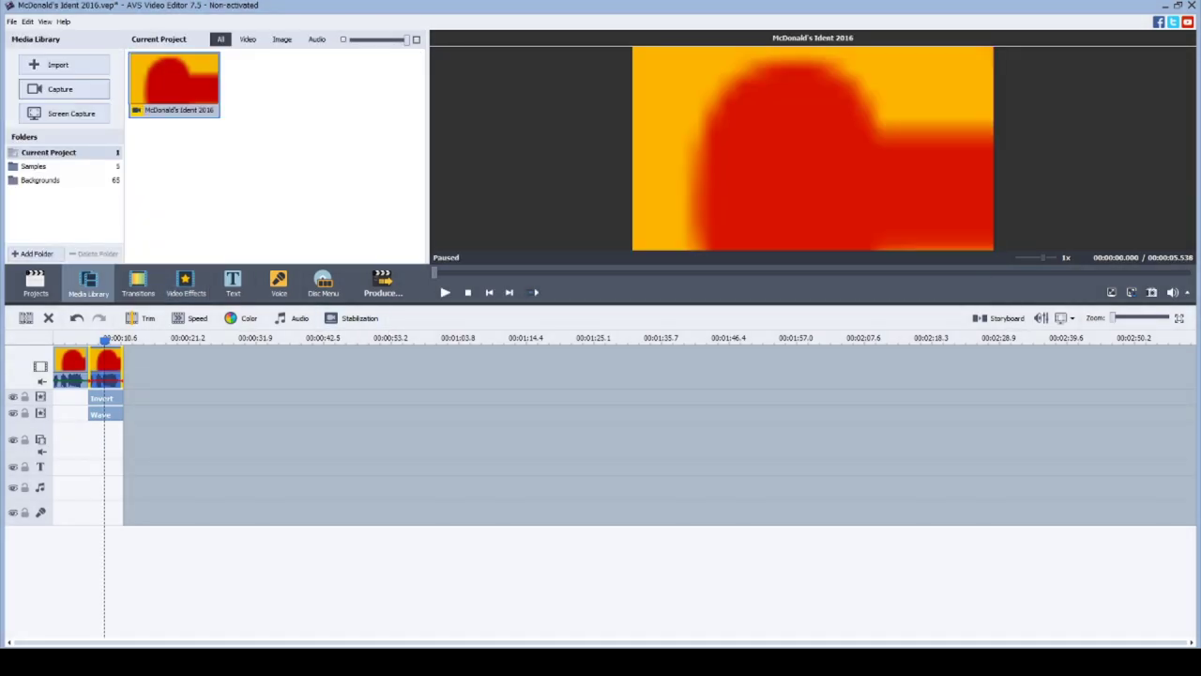
pyautogui.moveTo(174, 84); pyautogui.dragTo(103, 488)
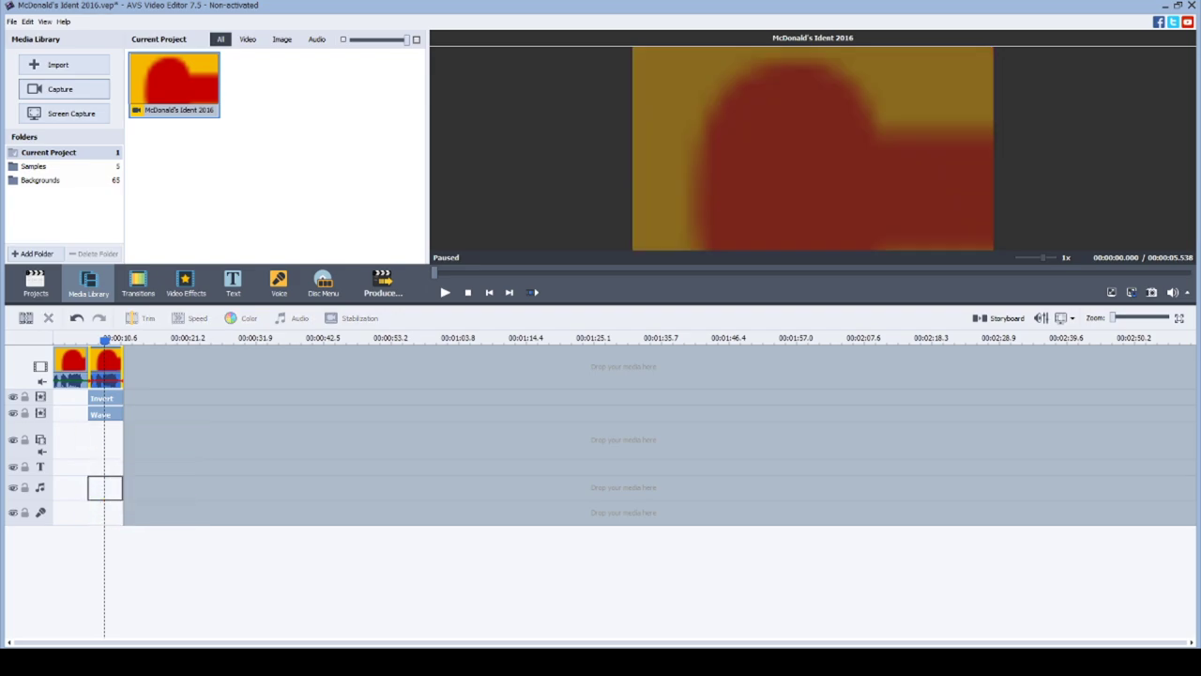
pyautogui.rightClick(104, 487)
pyautogui.click(128, 508)
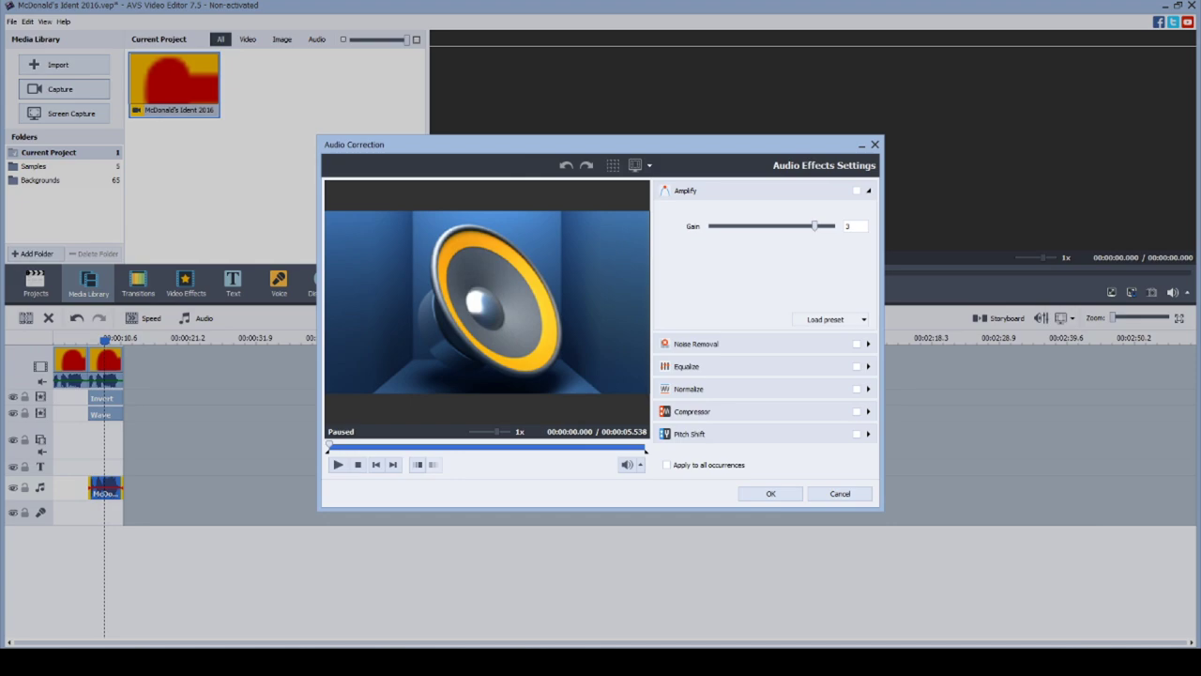
pyautogui.click(868, 434)
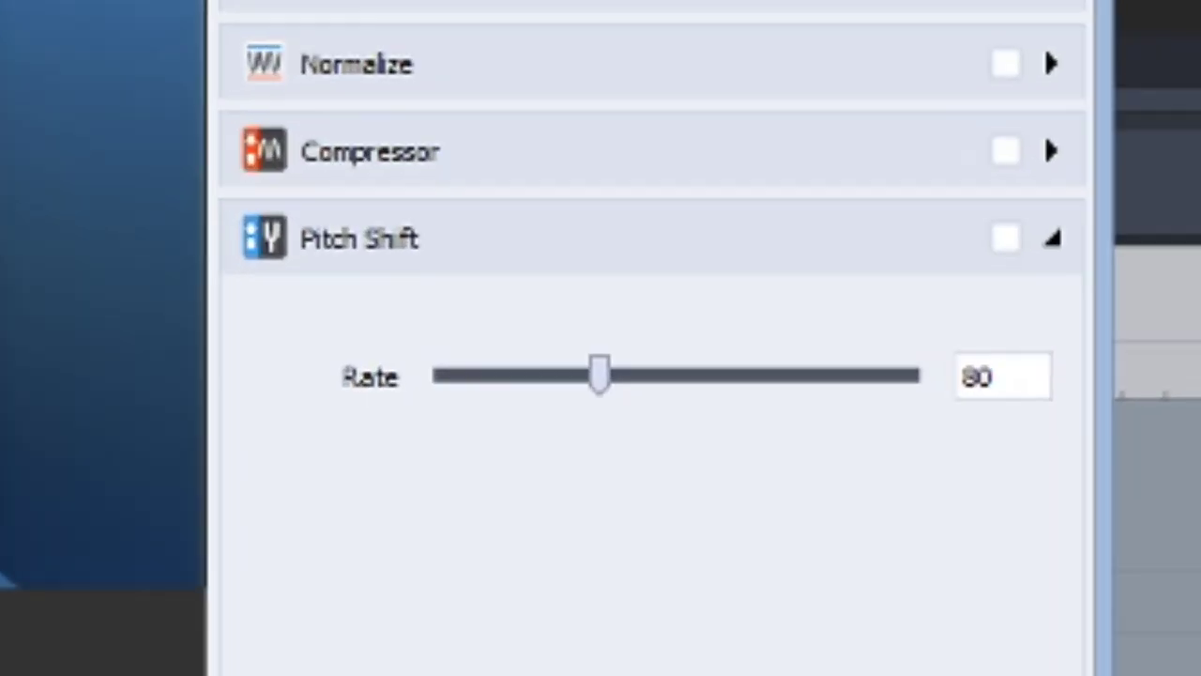
pyautogui.moveTo(750, 339); pyautogui.dragTo(766, 339)
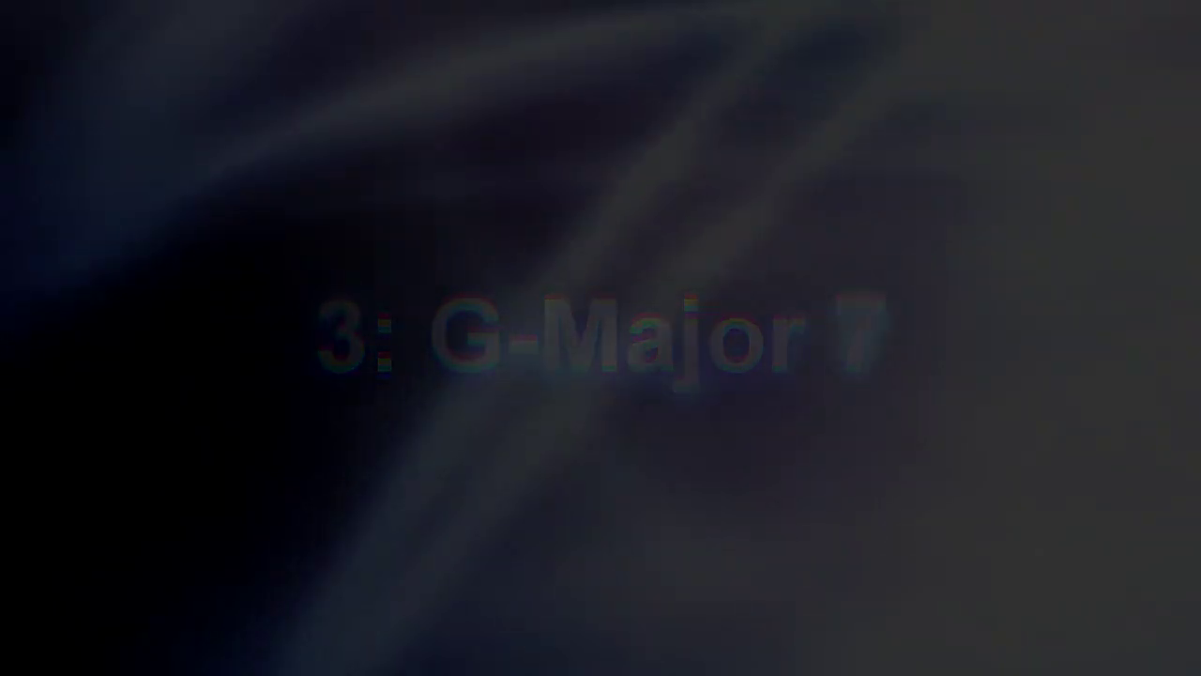
# Step: Append a third McDonald's Ident 2016 clip to the video track and extend the Invert effect to its end
pyautogui.moveTo(174, 83); pyautogui.dragTo(158, 399)
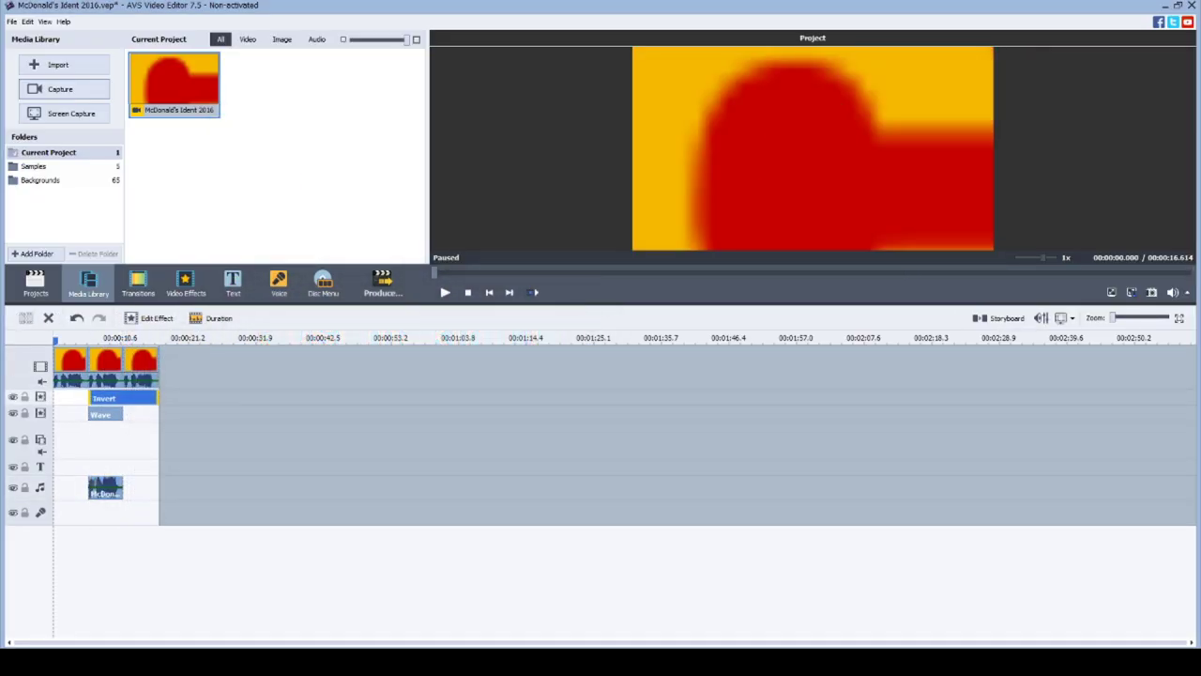
# Step: Place McDonald's Ident 2016 on the audio track beneath the third video clip and raise its Pitch Shift rate
pyautogui.moveTo(174, 82); pyautogui.dragTo(140, 488)
pyautogui.rightClick(148, 487)
pyautogui.click(176, 509)
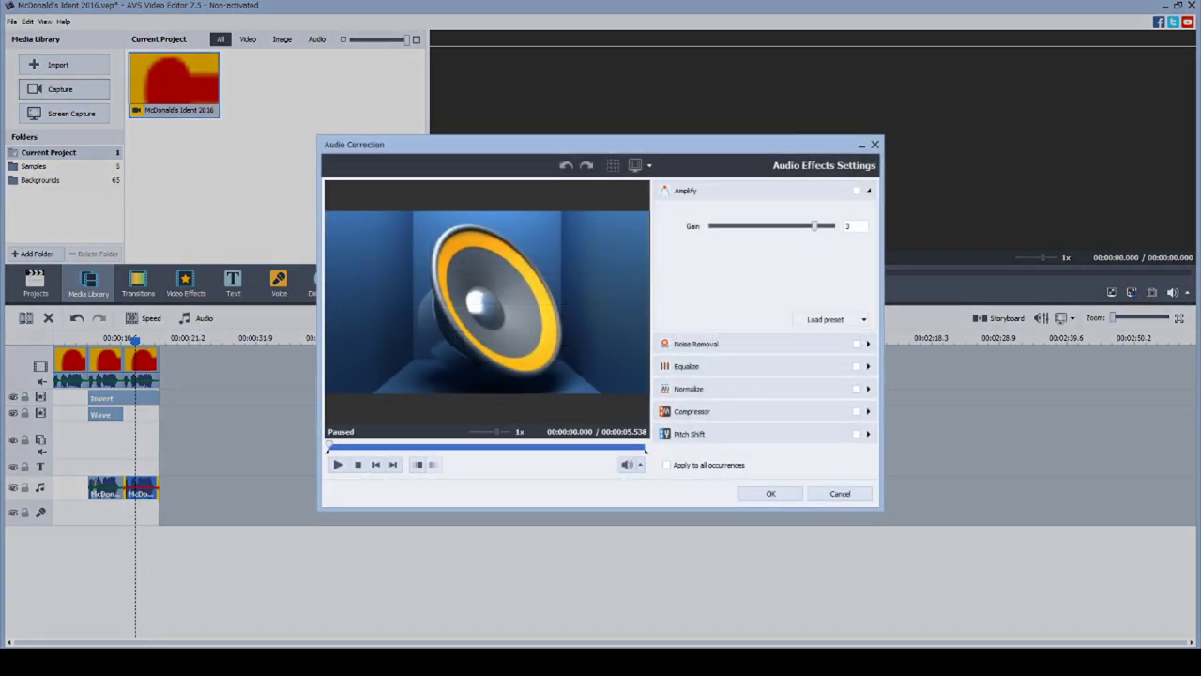
pyautogui.click(866, 435)
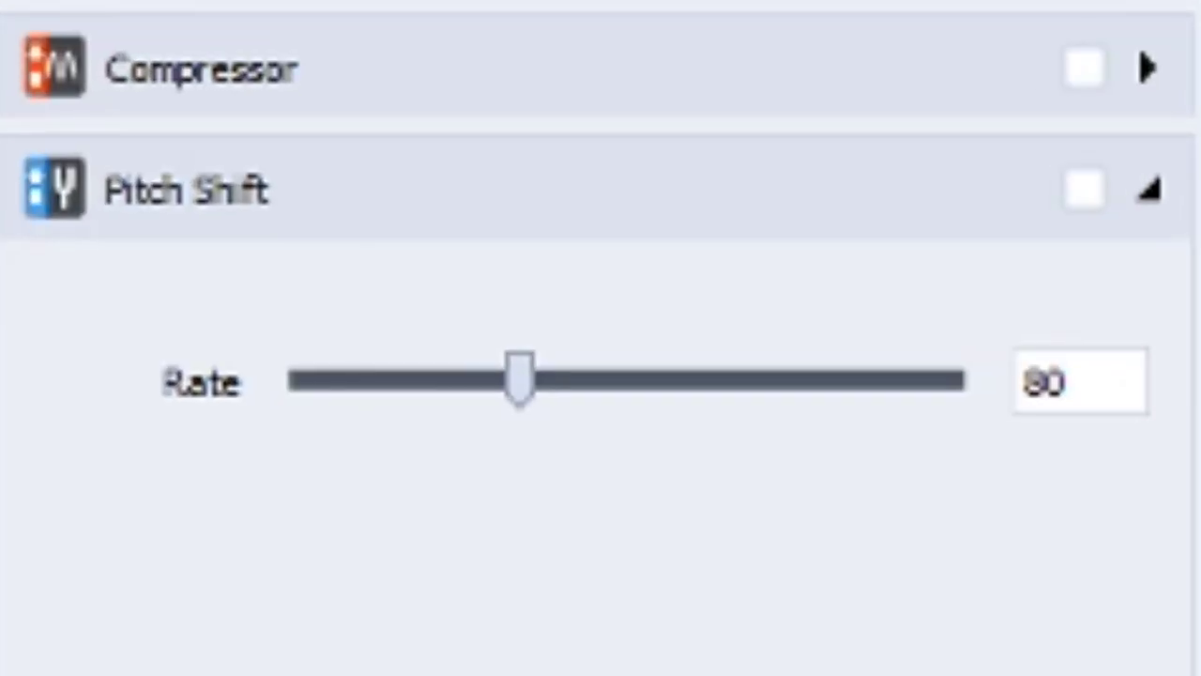
pyautogui.moveTo(520, 379); pyautogui.dragTo(547, 379)
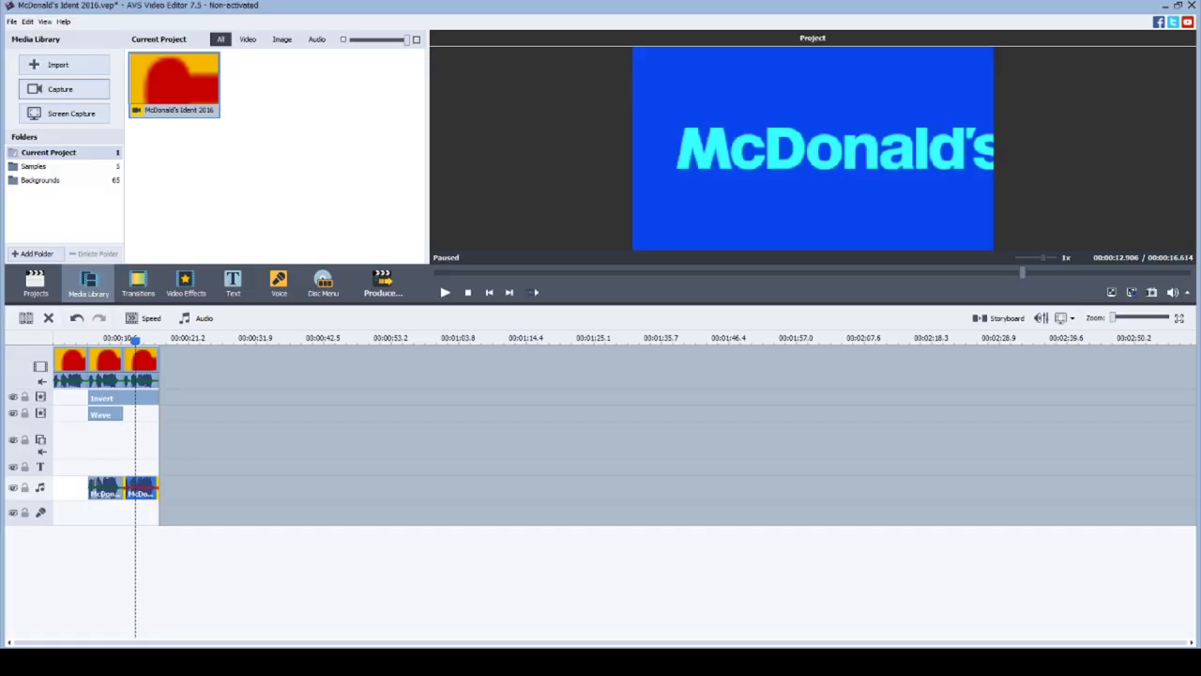
# Step: Append a fourth McDonald's Ident 2016 clip and cover it with a Resample effect shortened to the clip's end
pyautogui.moveTo(173, 85); pyautogui.dragTo(246, 366)
pyautogui.moveTo(158, 341); pyautogui.dragTo(175, 341)
pyautogui.click(185, 284)
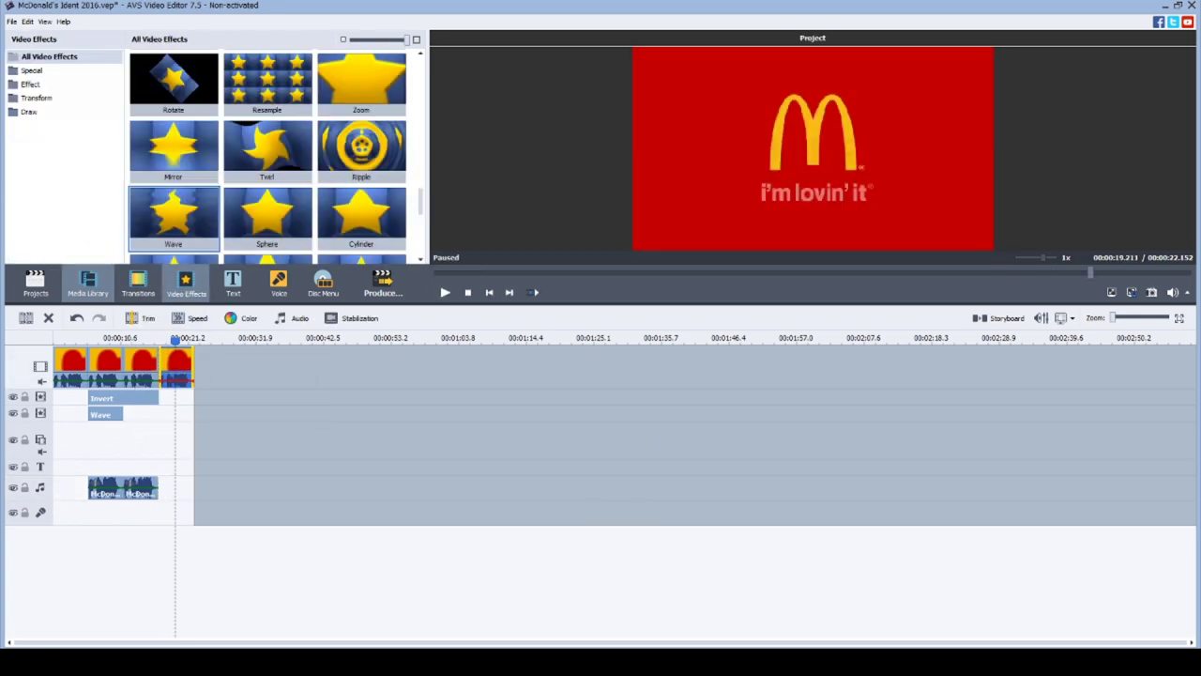
pyautogui.click(266, 85)
pyautogui.moveTo(267, 84); pyautogui.dragTo(216, 397)
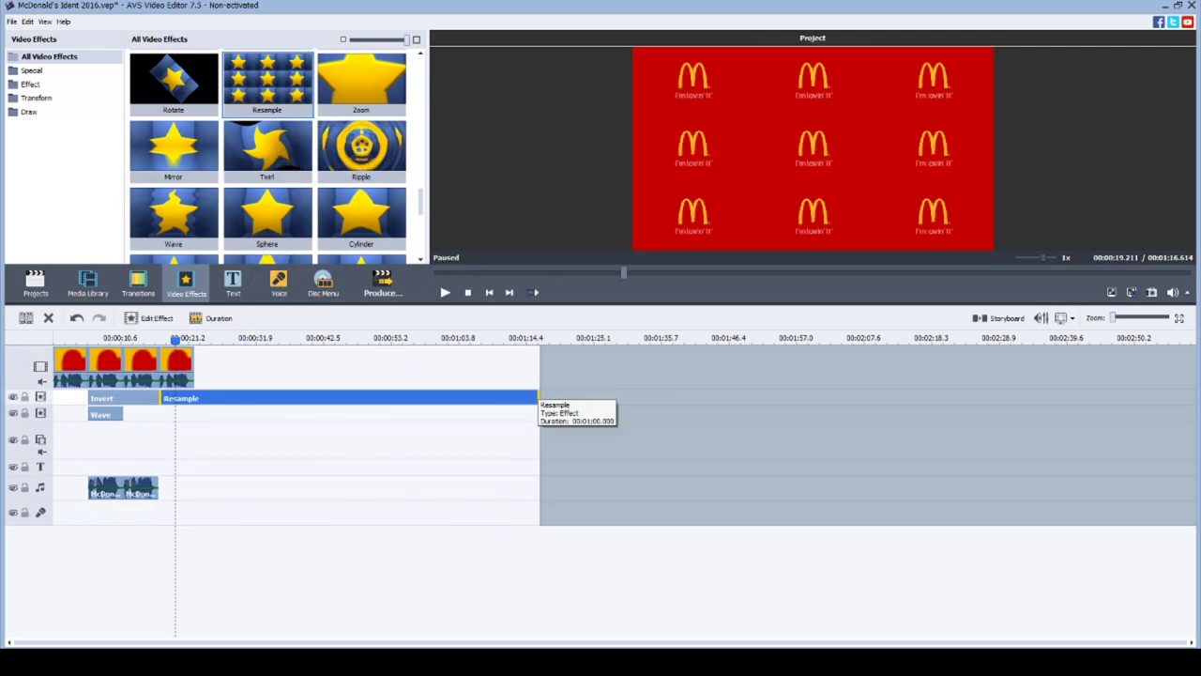
pyautogui.moveTo(539, 398); pyautogui.dragTo(193, 398)
# Step: Add a Wave effect on the second effects track over the fourth clip and shorten it to the clip's end
pyautogui.moveTo(173, 214); pyautogui.dragTo(218, 415)
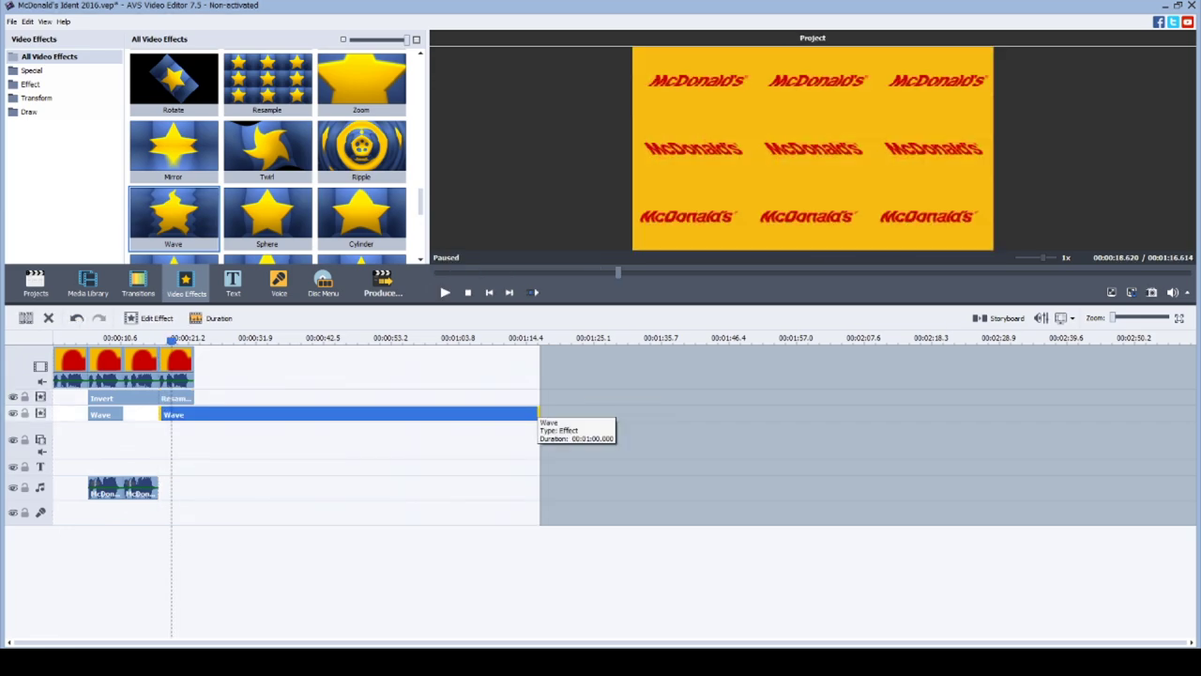
pyautogui.moveTo(539, 414); pyautogui.dragTo(441, 414)
pyautogui.moveTo(193, 414); pyautogui.dragTo(193, 414)
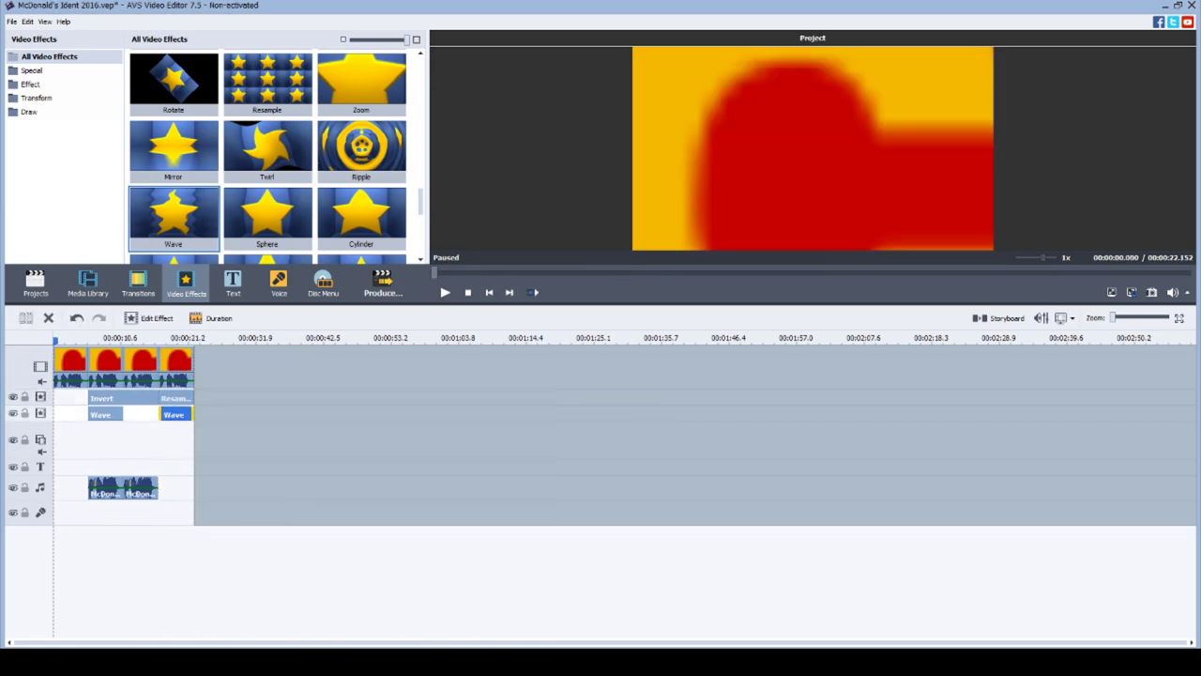
# Step: Create a third video effects track and add another Wave effect there, shortened to match the fourth clip
pyautogui.rightClick(41, 414)
pyautogui.click(75, 498)
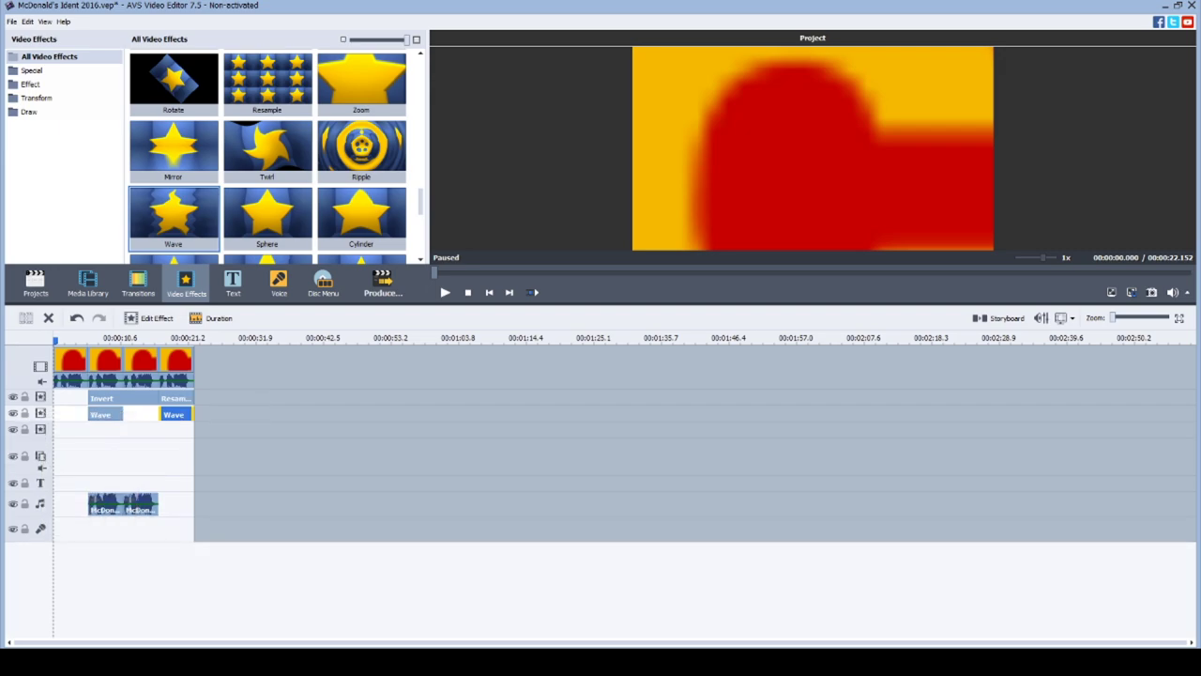
pyautogui.moveTo(174, 216); pyautogui.dragTo(216, 430)
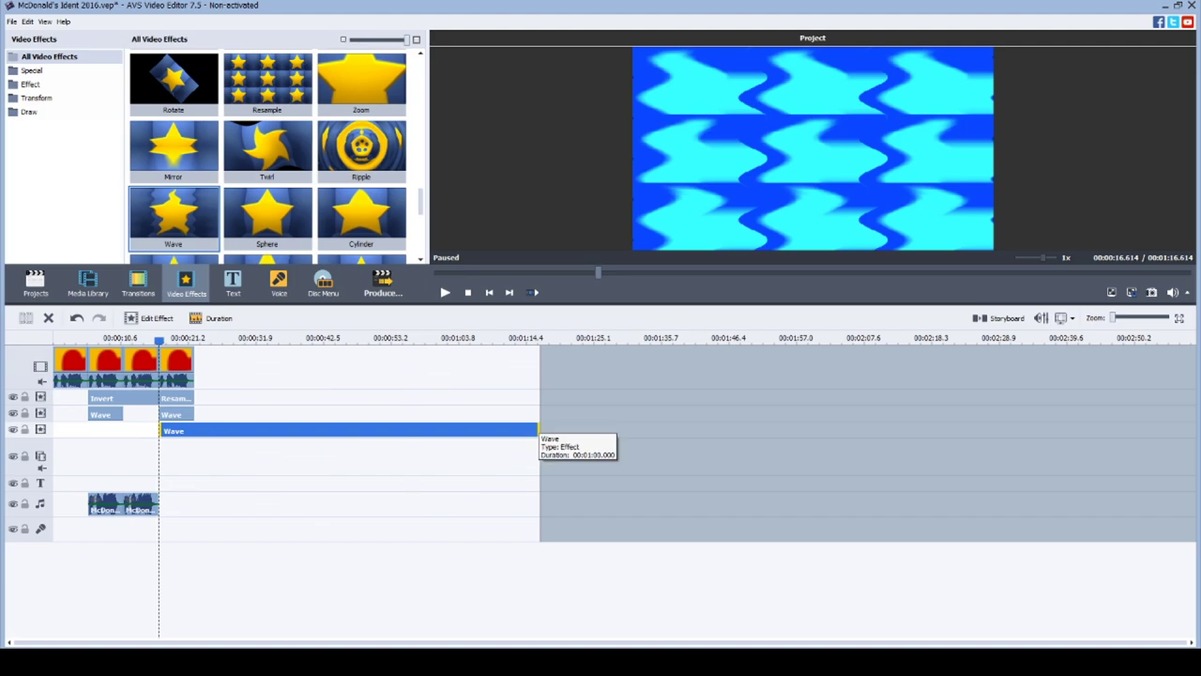
pyautogui.moveTo(540, 431); pyautogui.dragTo(192, 432)
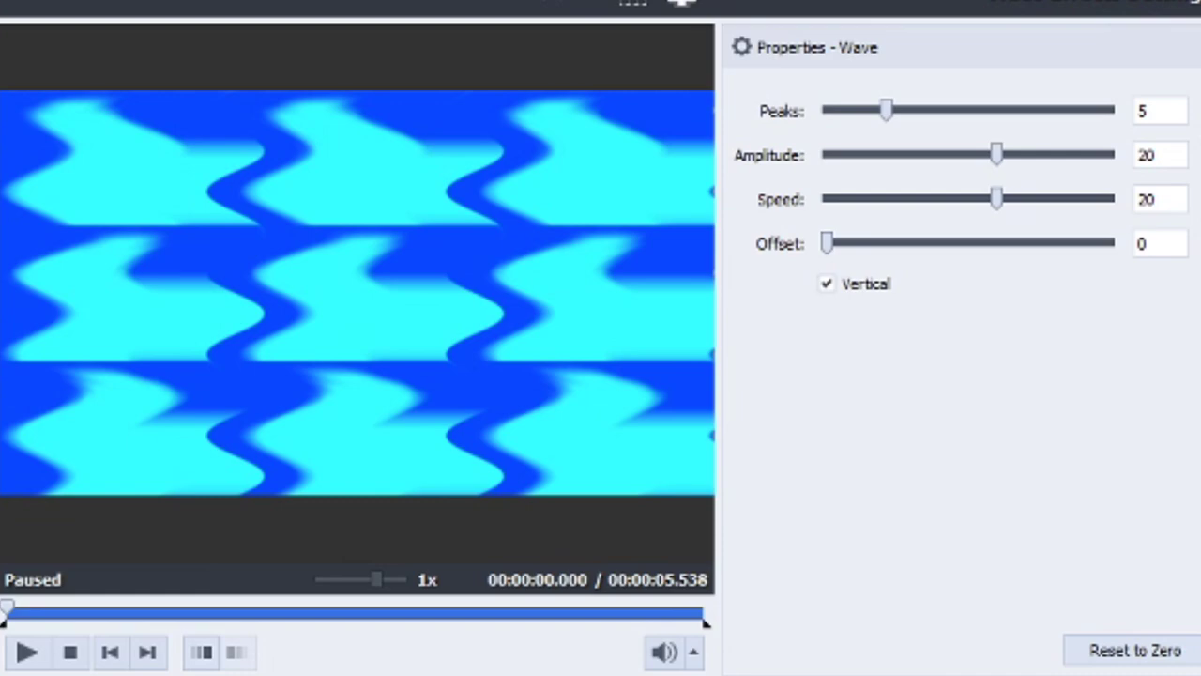
# Step: Configure the Wave effect on the third effects track with 1 peak, an amplitude of 100 and Vertical turned off
pyautogui.click(396, 443)
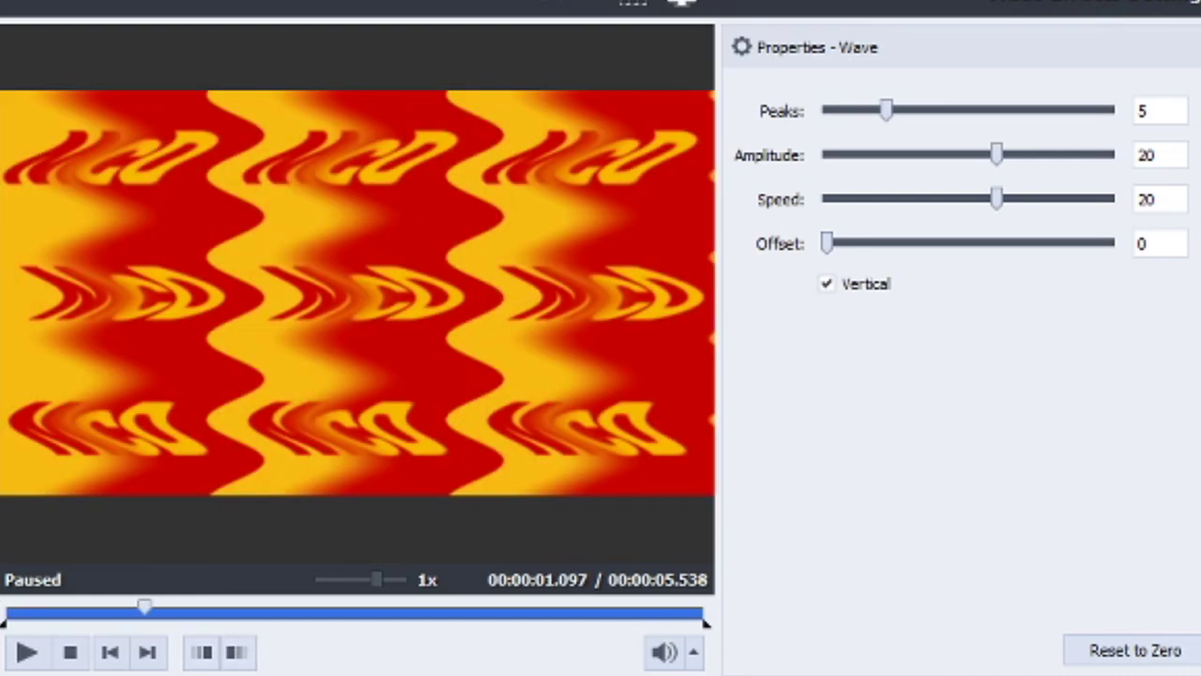
pyautogui.moveTo(886, 111); pyautogui.dragTo(826, 110)
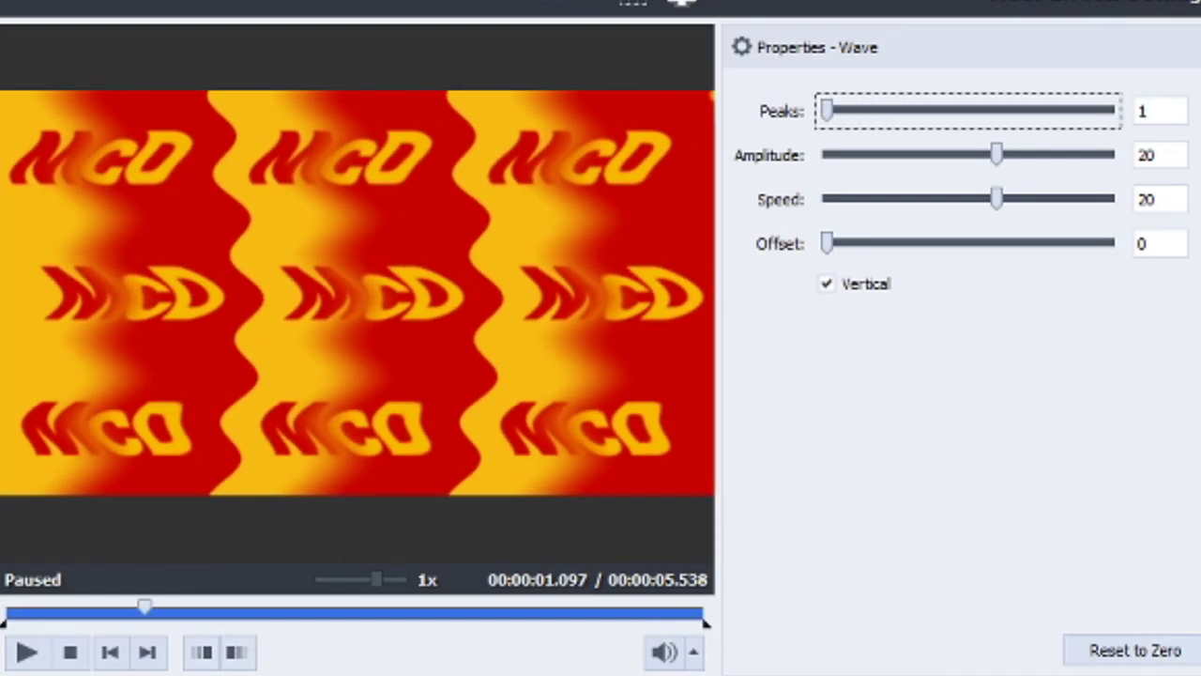
pyautogui.press('End')
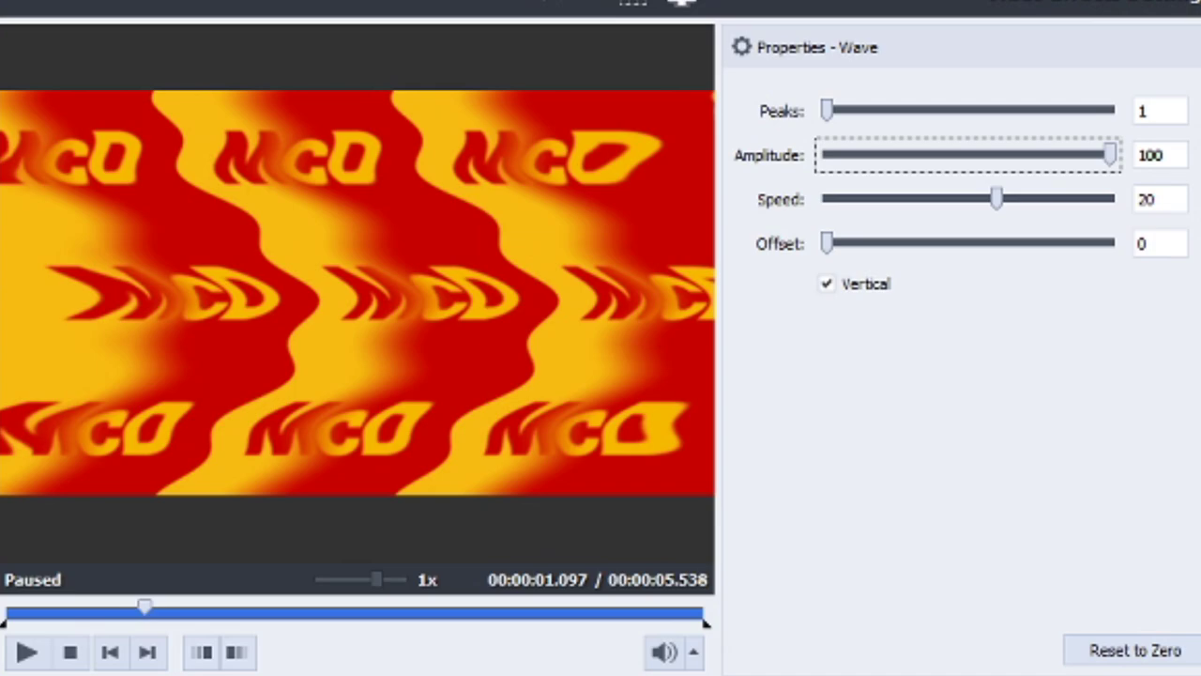
pyautogui.click(827, 283)
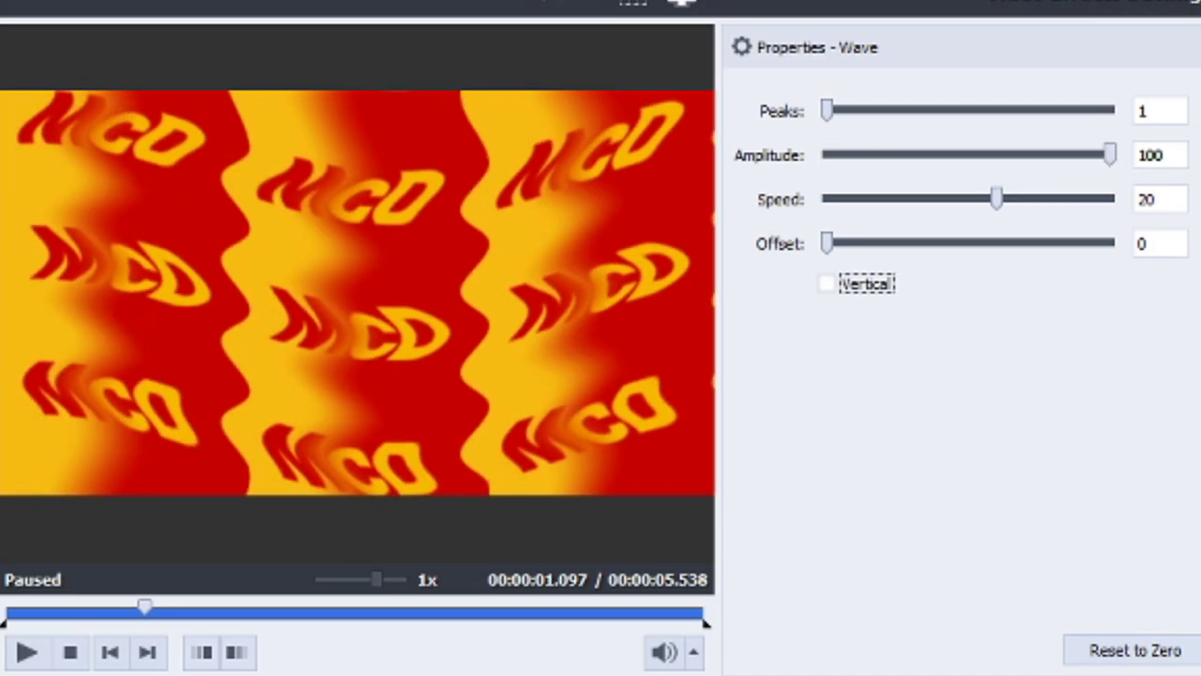
pyautogui.moveTo(3, 623); pyautogui.dragTo(701, 624)
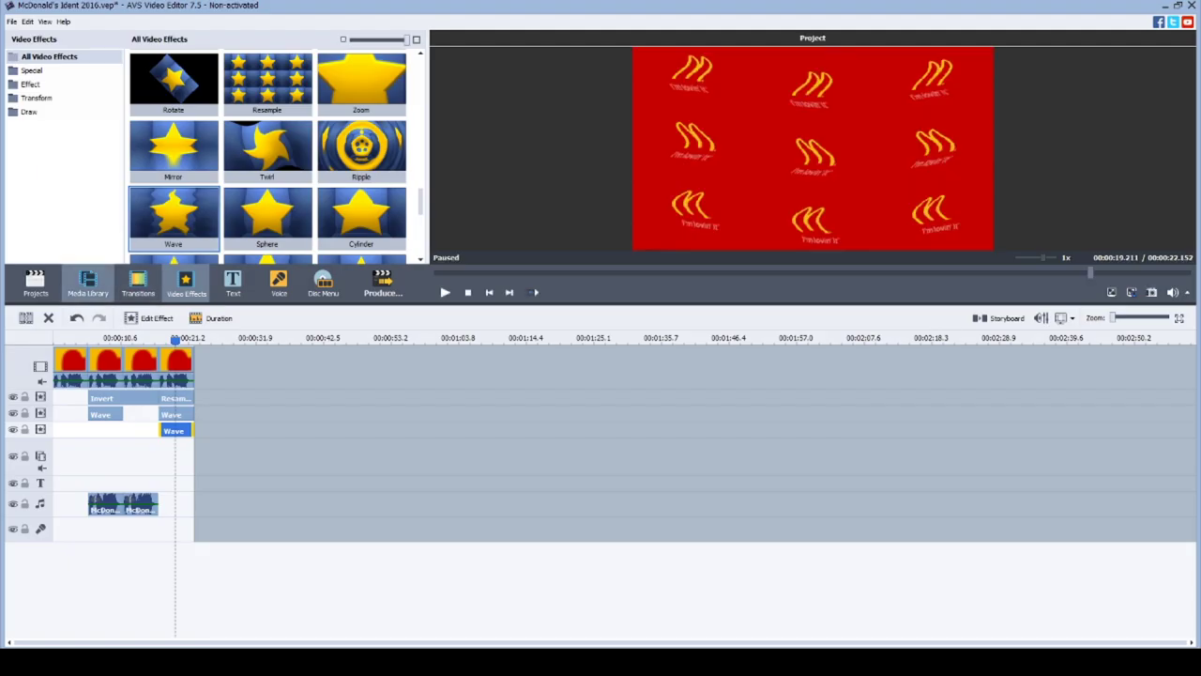
# Step: Open the fourth video clip's audio correction and raise its Pitch Shift rate
pyautogui.rightClick(187, 364)
pyautogui.click(215, 461)
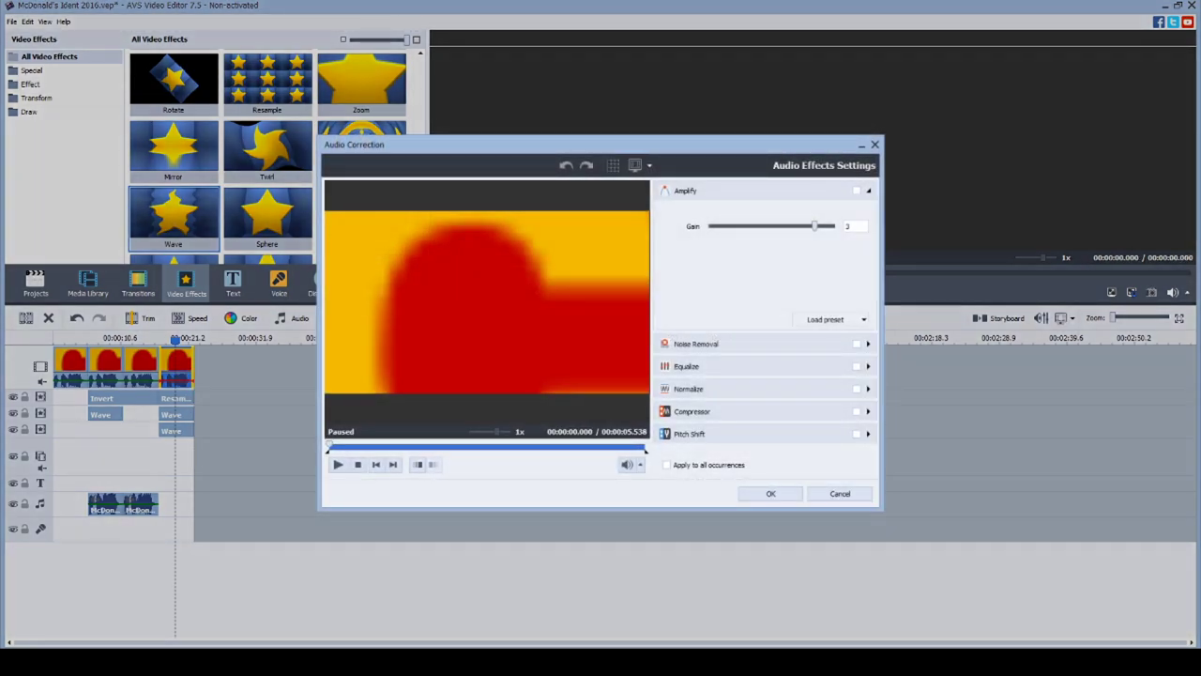
pyautogui.click(869, 433)
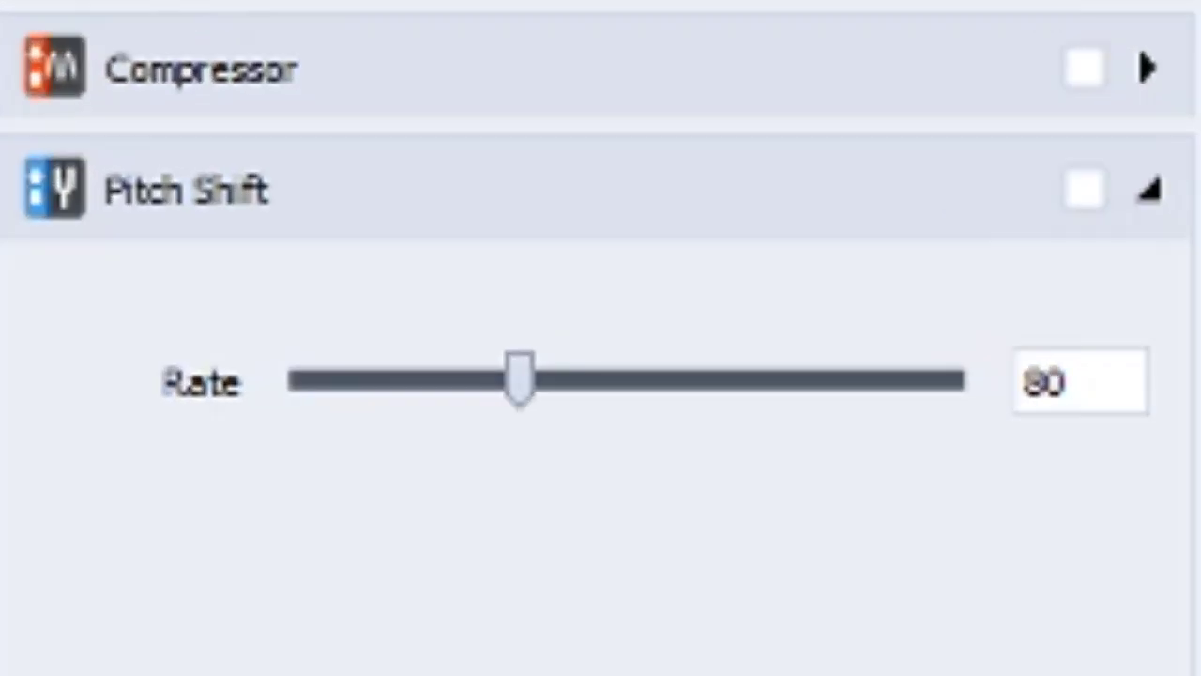
pyautogui.click(754, 335)
pyautogui.moveTo(520, 379); pyautogui.dragTo(661, 379)
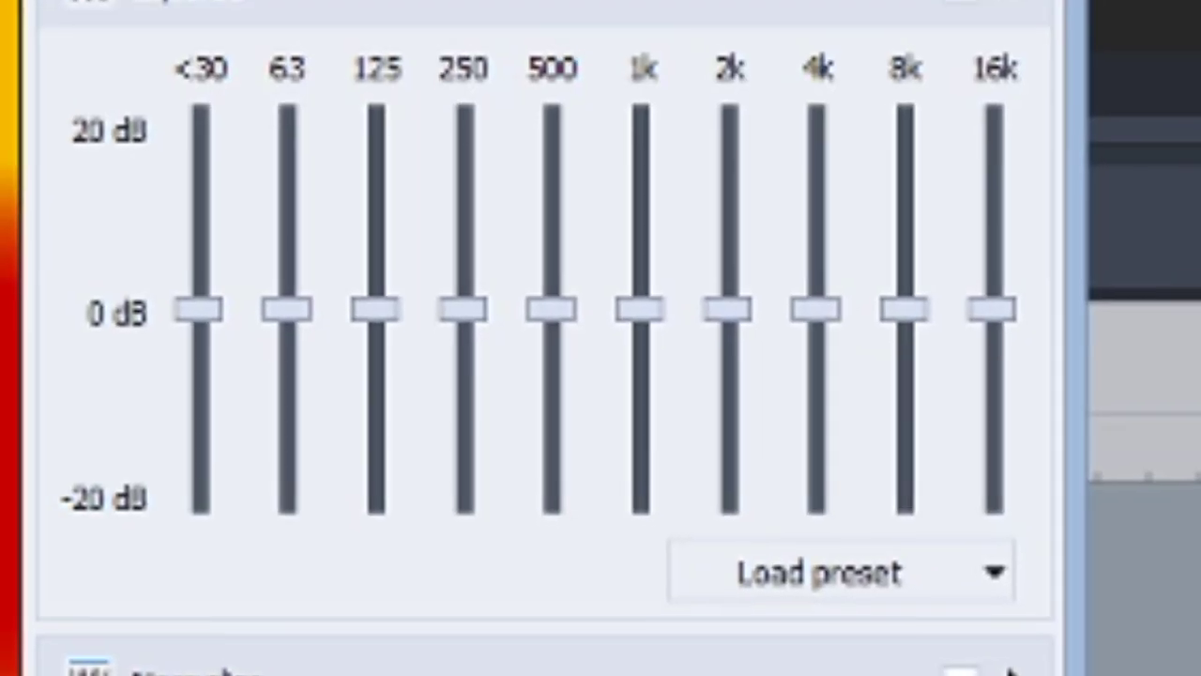
# Step: Equalize the fourth clip with the <30, 250 and 2k bands at 20 dB and all others at -20 dB, and apply the corrections
pyautogui.moveTo(204, 341); pyautogui.dragTo(204, 163)
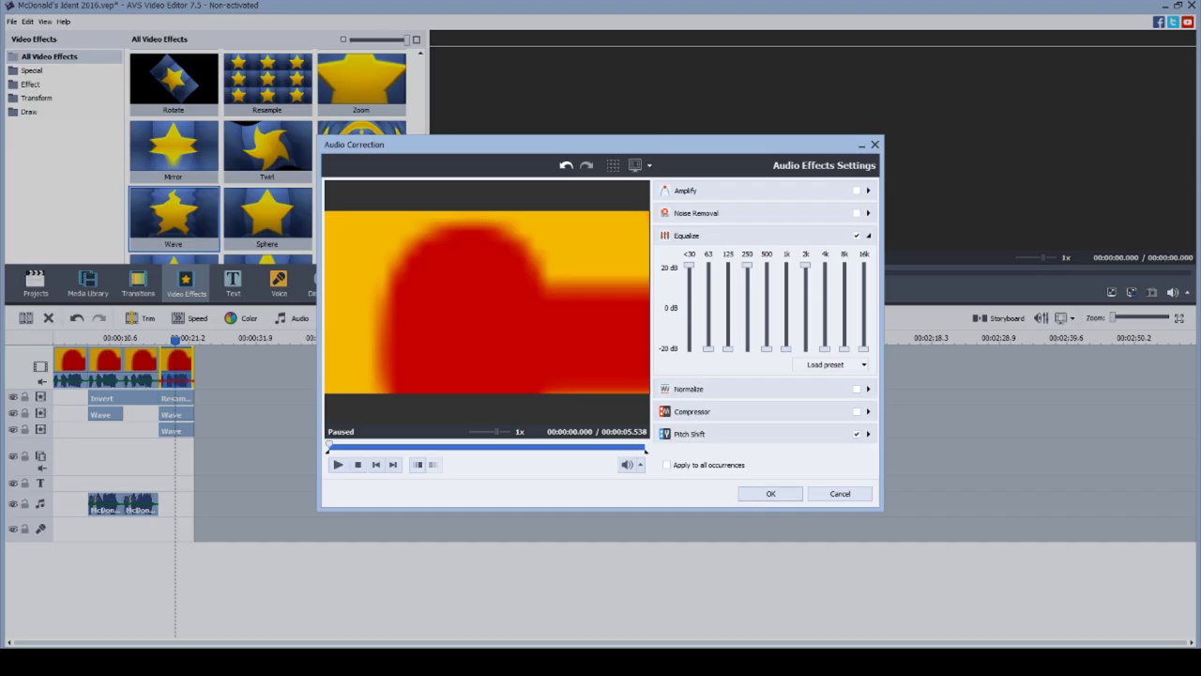
pyautogui.click(772, 493)
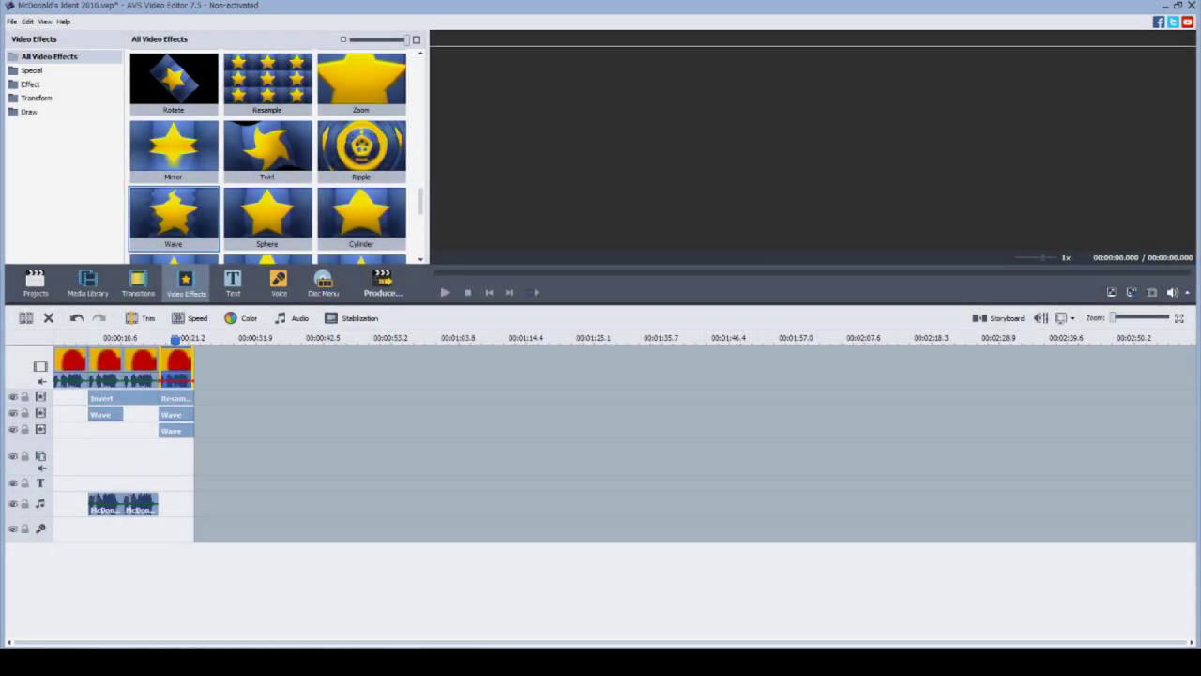
# Step: Append a fifth McDonald's Ident 2016 clip to the video track and correct its hue to about -130
pyautogui.click(88, 282)
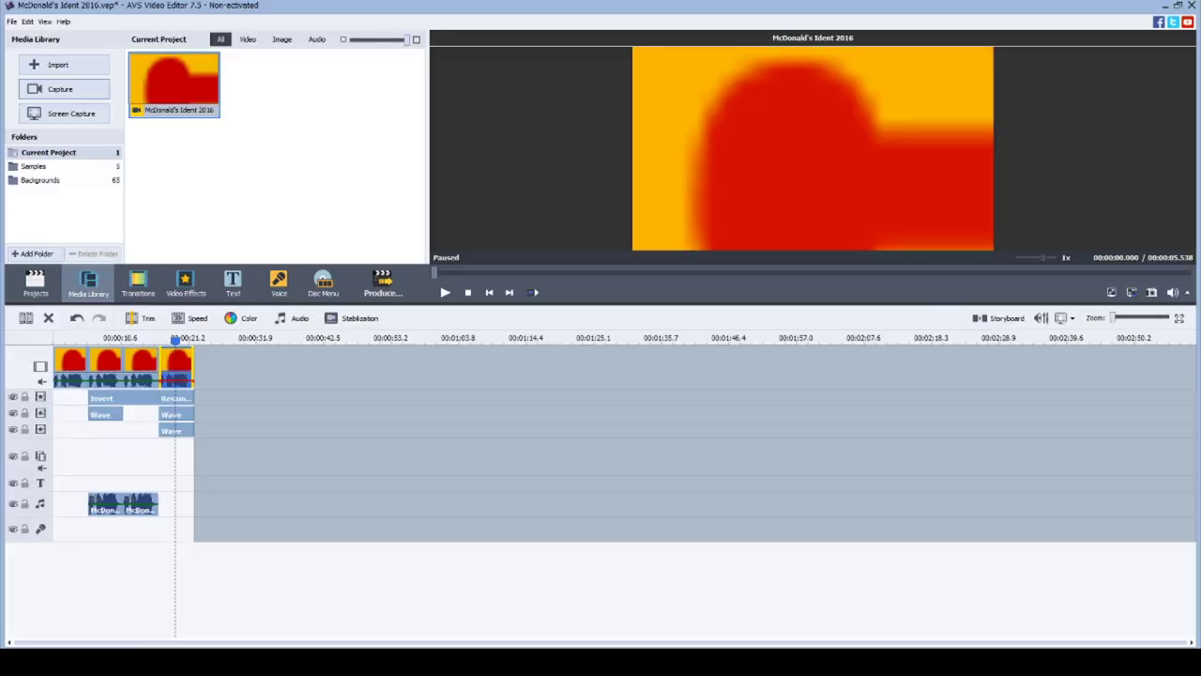
pyautogui.moveTo(174, 82); pyautogui.dragTo(216, 366)
pyautogui.rightClick(216, 366)
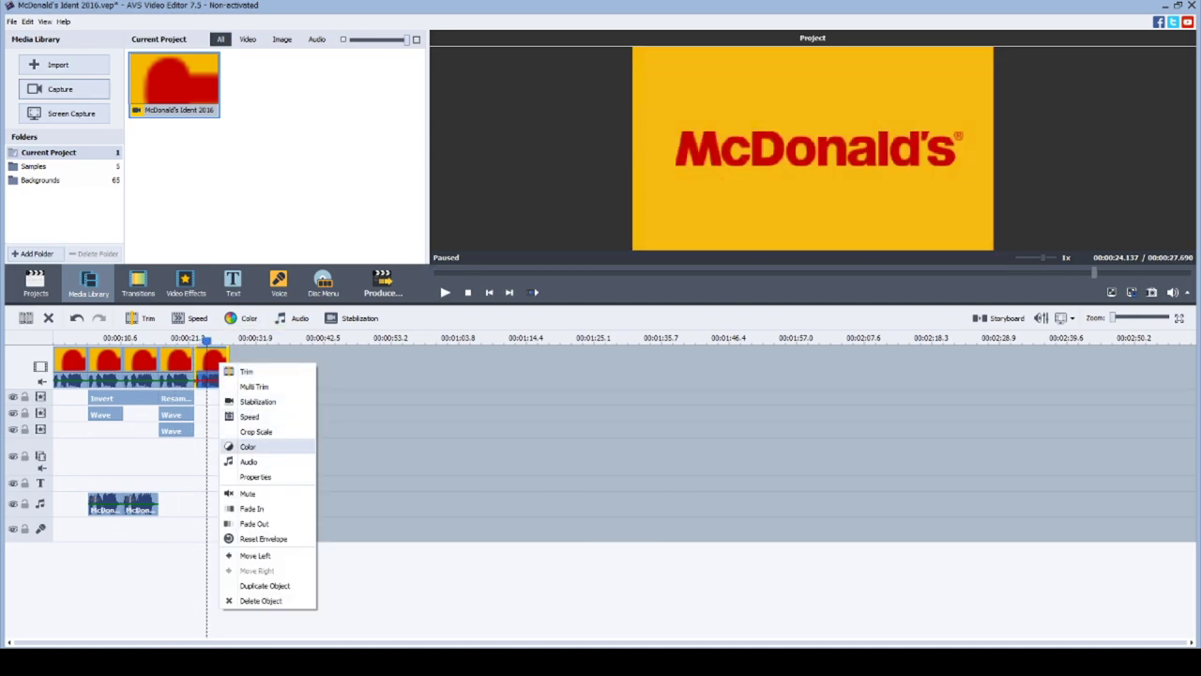
pyautogui.click(247, 446)
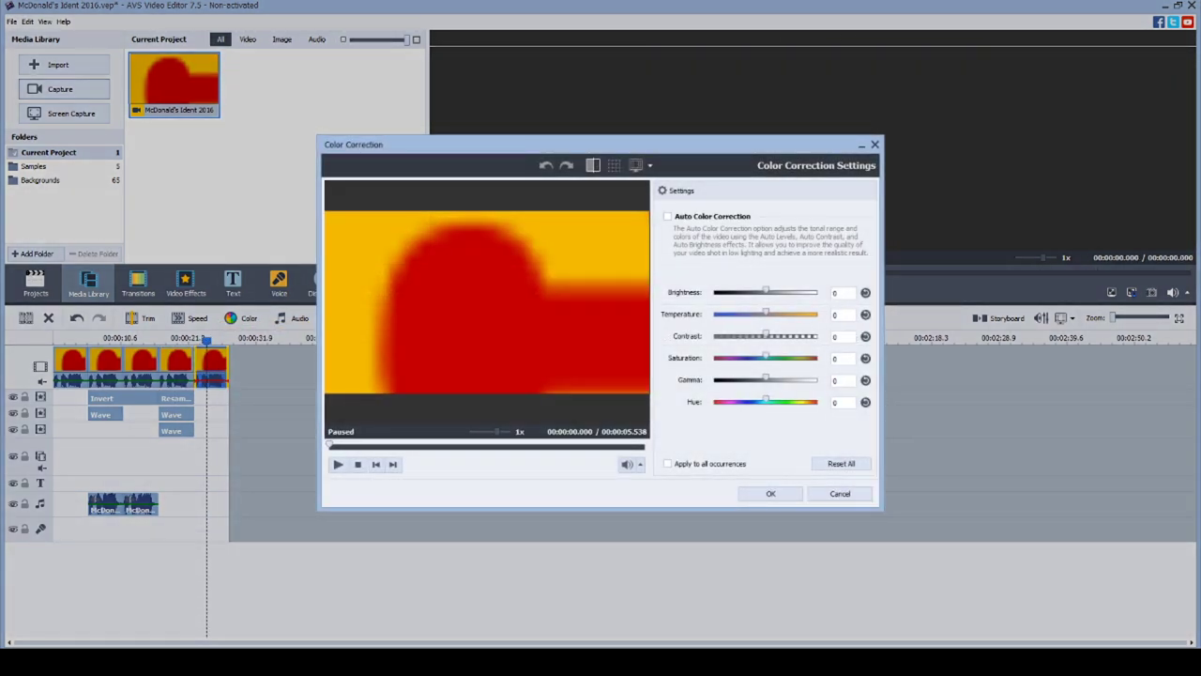
pyautogui.click(383, 446)
pyautogui.moveTo(761, 402); pyautogui.dragTo(729, 402)
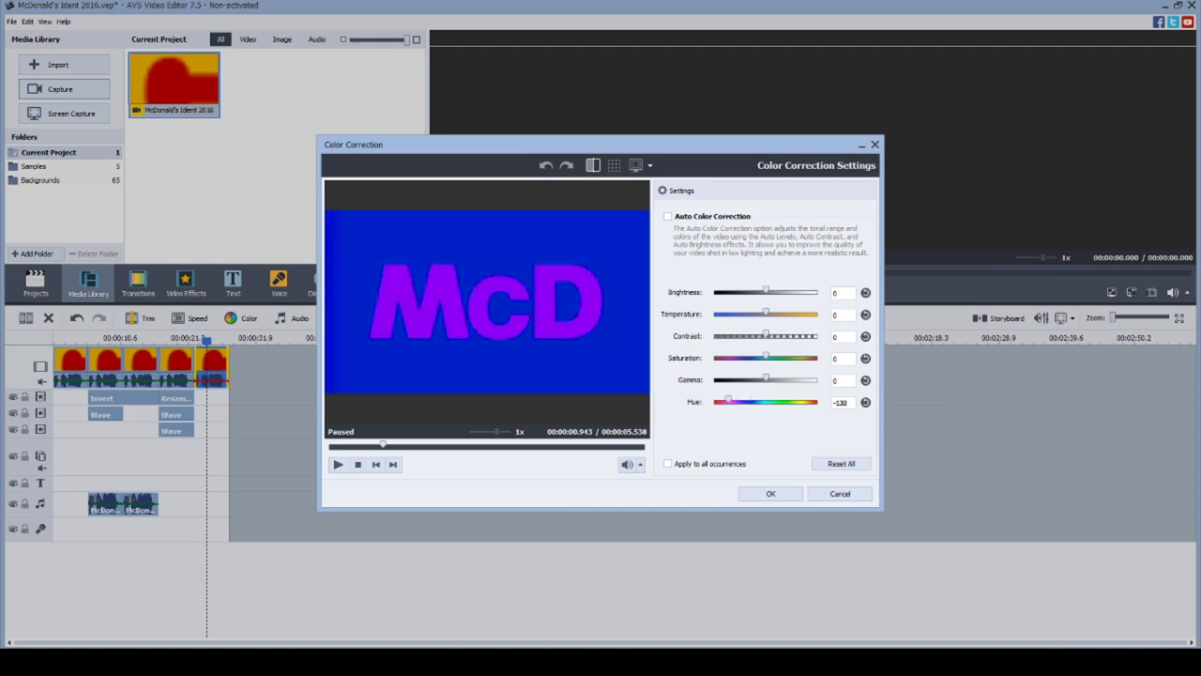
pyautogui.click(770, 493)
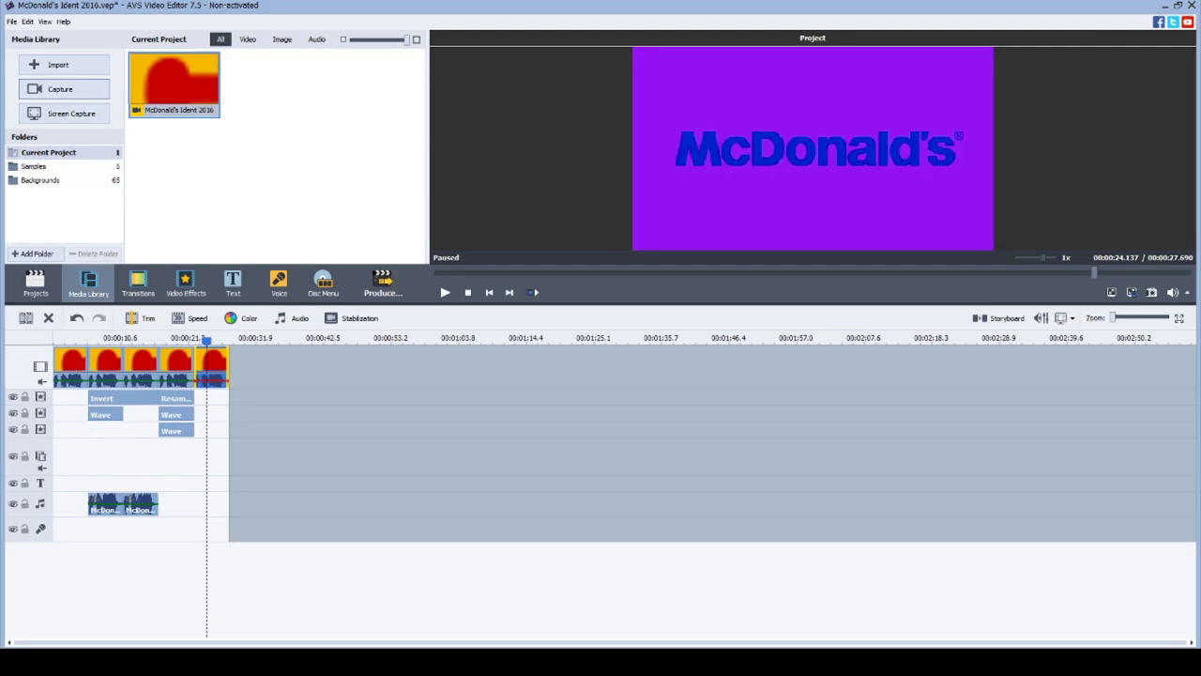
# Step: Add the Invert effect under the fifth video clip on the first effects track and shorten it to the clip's length
pyautogui.click(186, 283)
pyautogui.scroll(-5, 267, 156)
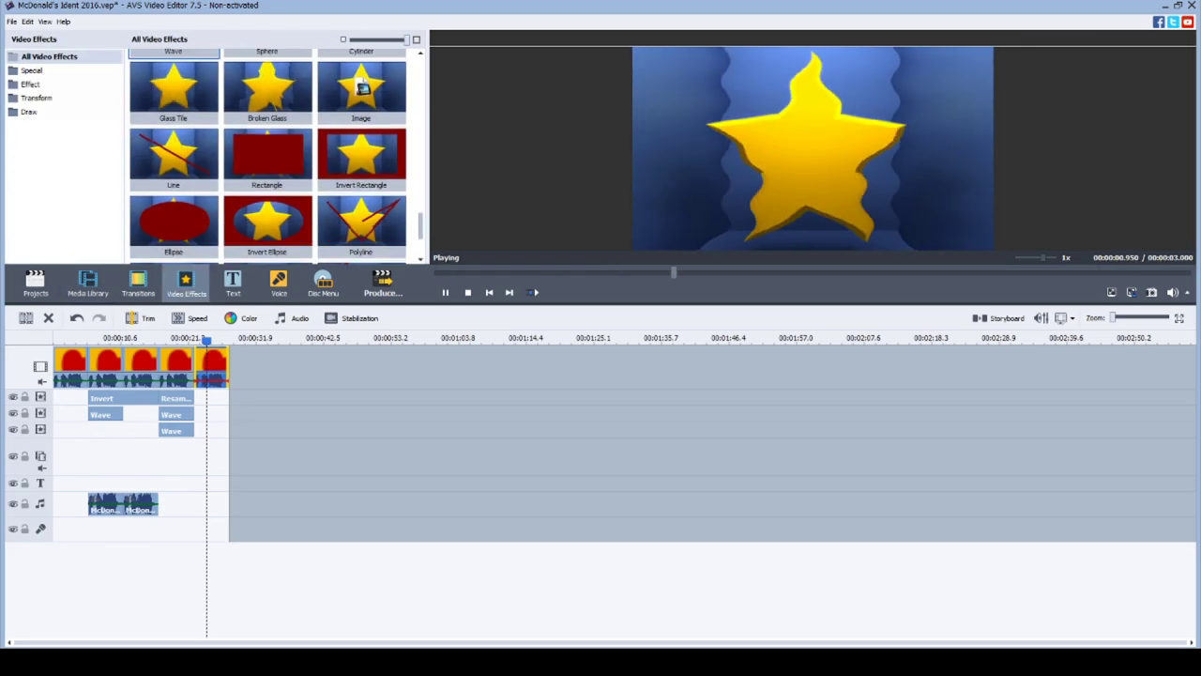
pyautogui.scroll(5, 268, 155)
pyautogui.scroll(-5, 268, 150)
pyautogui.moveTo(362, 119); pyautogui.dragTo(214, 398)
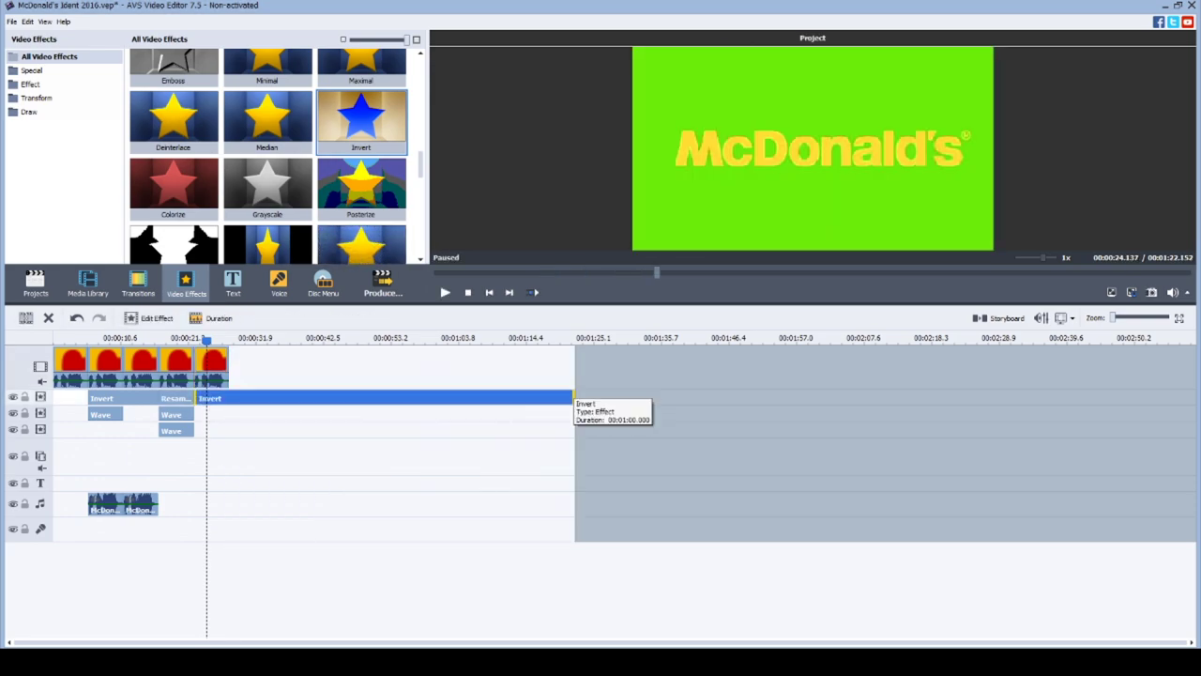
pyautogui.moveTo(573, 398); pyautogui.dragTo(361, 398)
pyautogui.moveTo(229, 398); pyautogui.dragTo(229, 398)
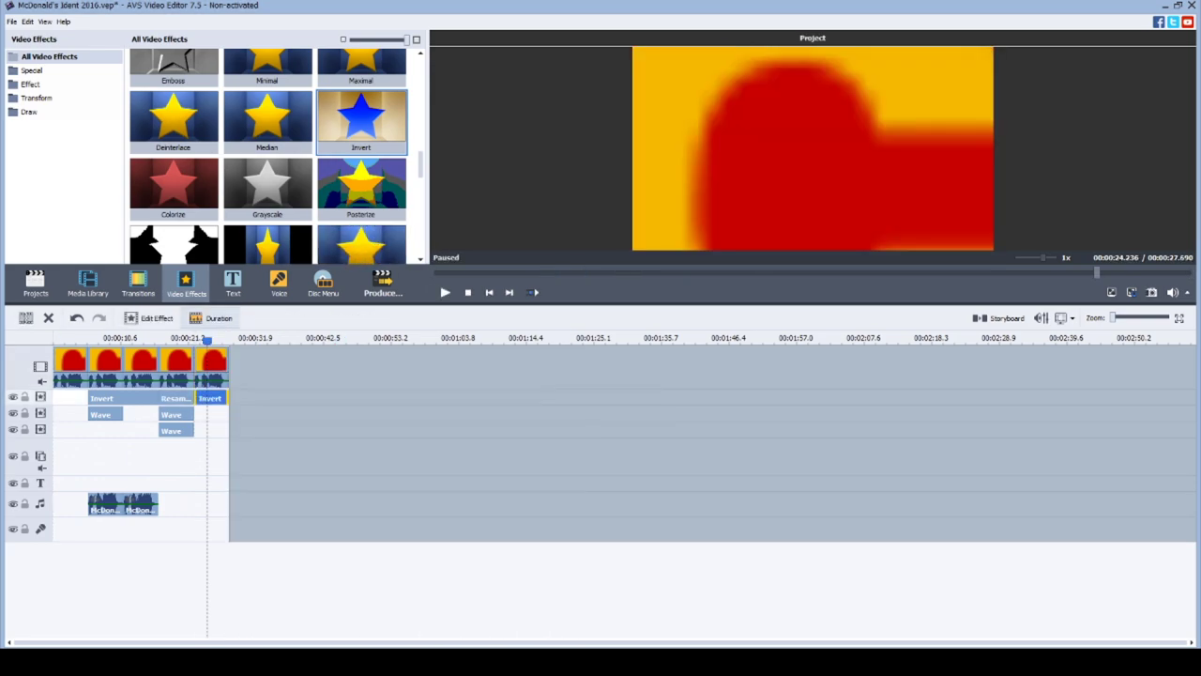
# Step: Add the Flip effect under the fifth video clip on the second effects track
pyautogui.scroll(10, 268, 156)
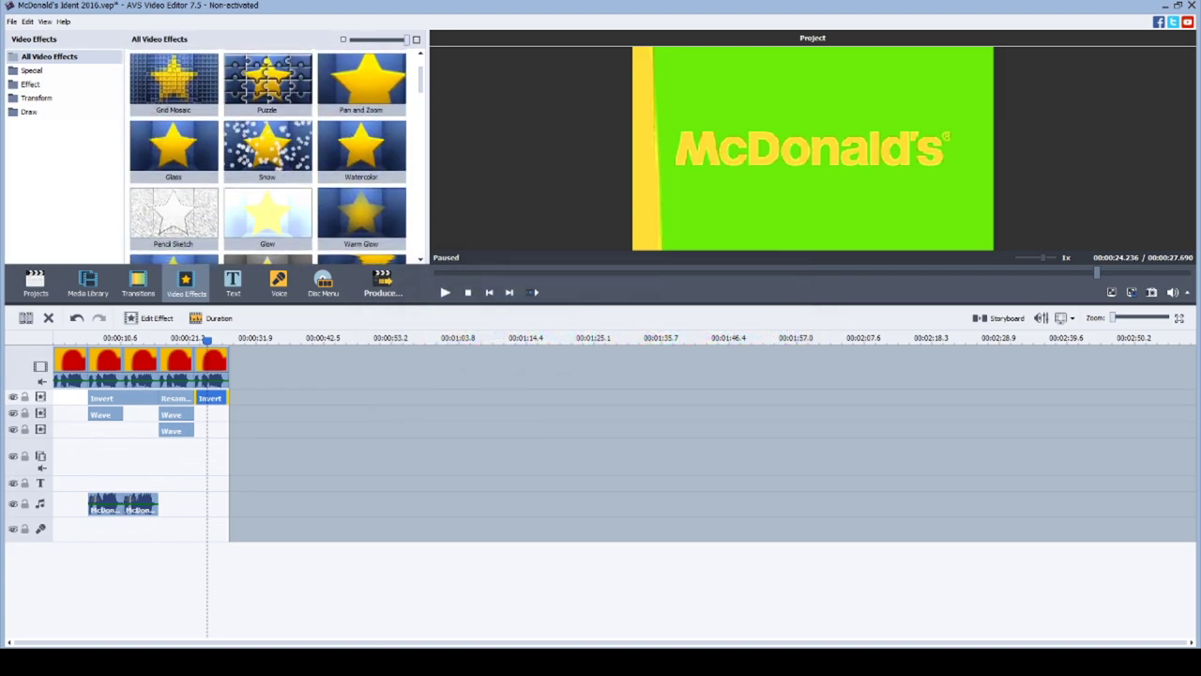
pyautogui.scroll(-10, 267, 155)
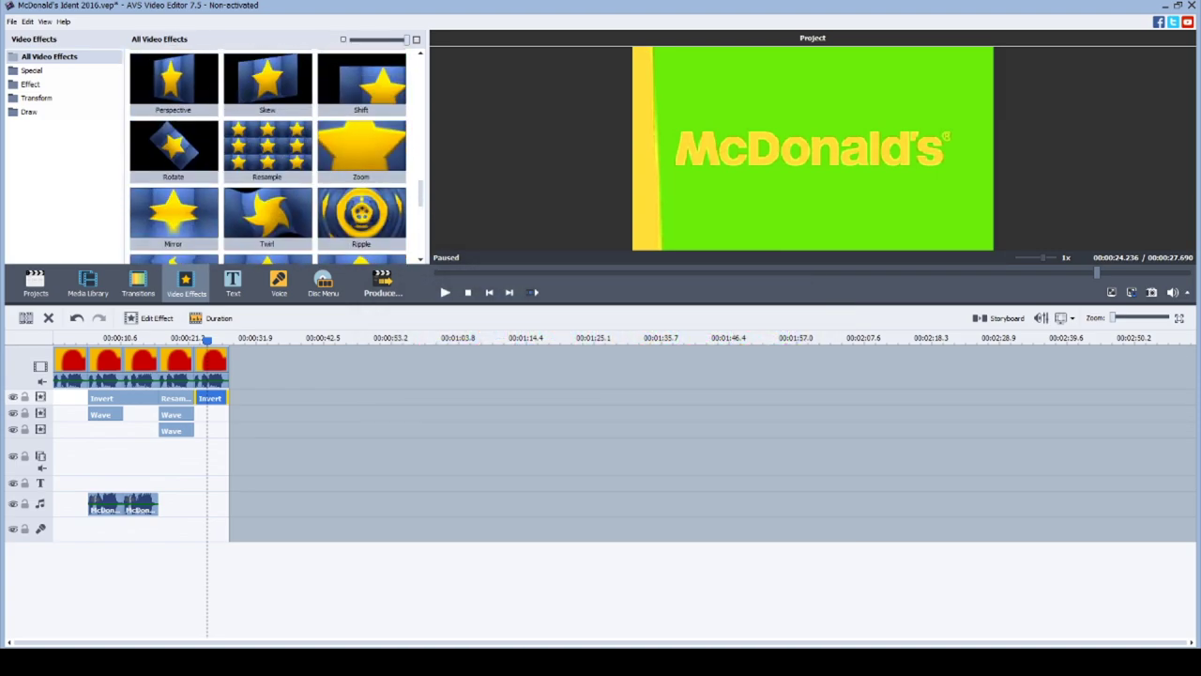
pyautogui.scroll(-5, 268, 155)
pyautogui.moveTo(267, 216); pyautogui.dragTo(202, 414)
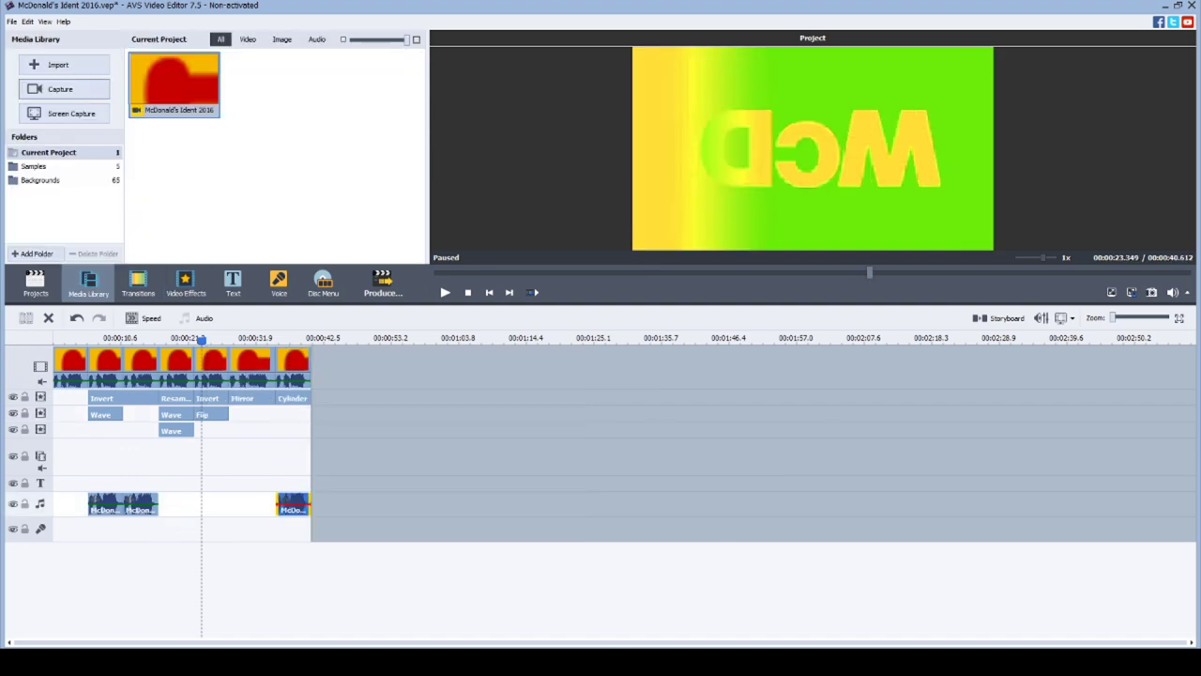
# Step: Place a McDonald's Ident 2016 copy on the audio track beneath the fifth video clip and open its audio correction
pyautogui.moveTo(173, 84); pyautogui.dragTo(293, 507)
pyautogui.moveTo(204, 509); pyautogui.dragTo(203, 505)
pyautogui.rightClick(202, 505)
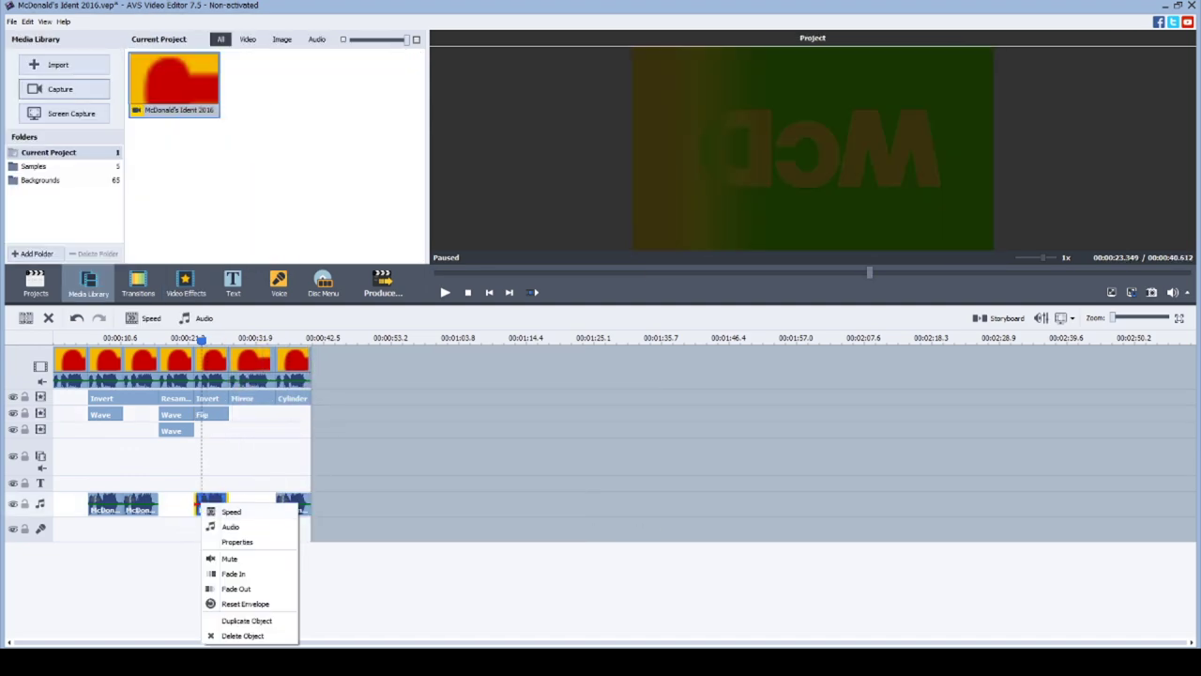
pyautogui.click(231, 526)
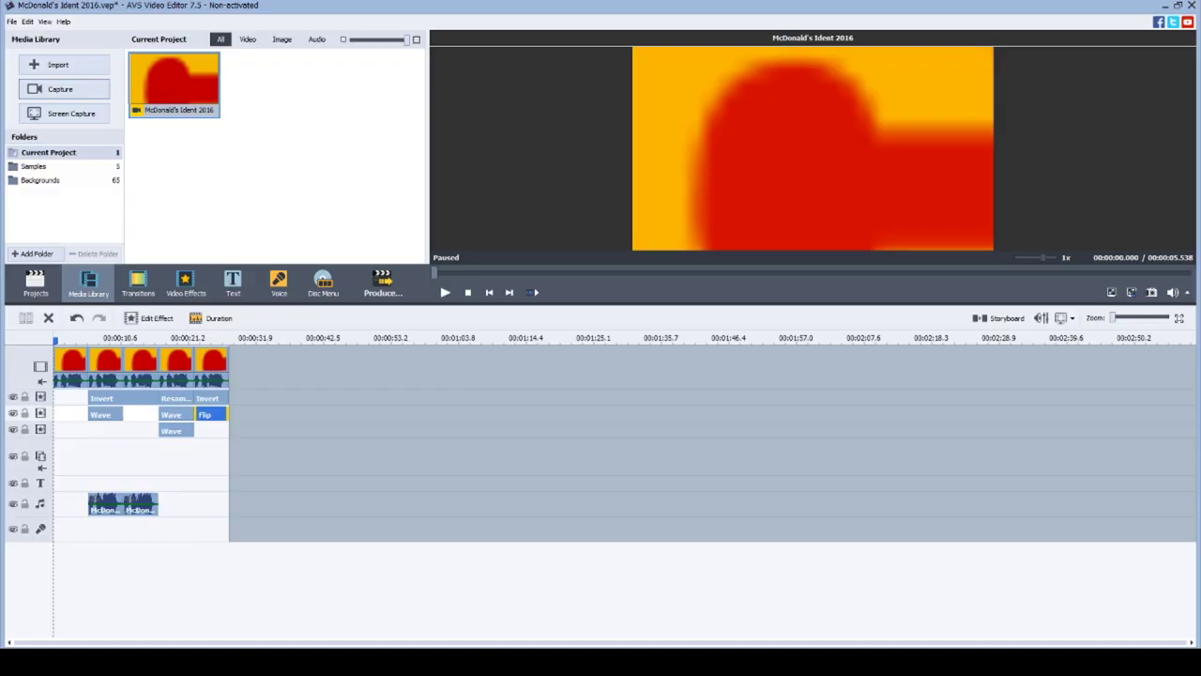
# Step: Append a sixth McDonald's Ident 2016 clip to the video track and set its speed to 0.75x
pyautogui.moveTo(286, 310); pyautogui.dragTo(248, 366)
pyautogui.rightClick(246, 363)
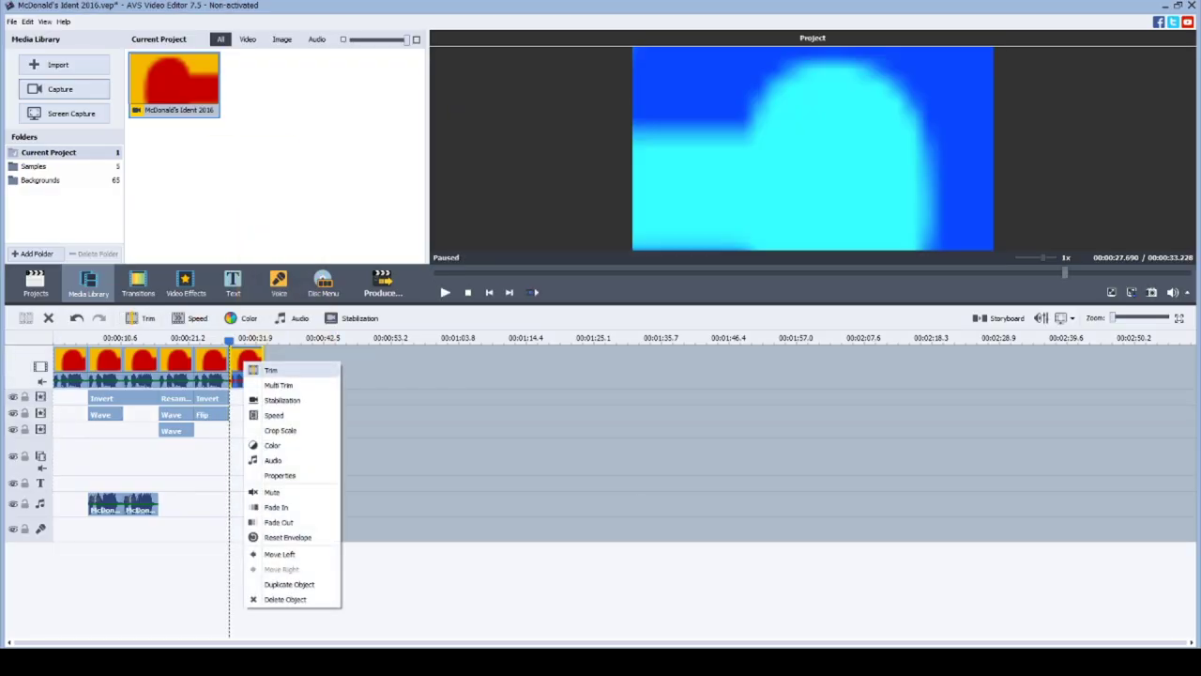
pyautogui.click(274, 415)
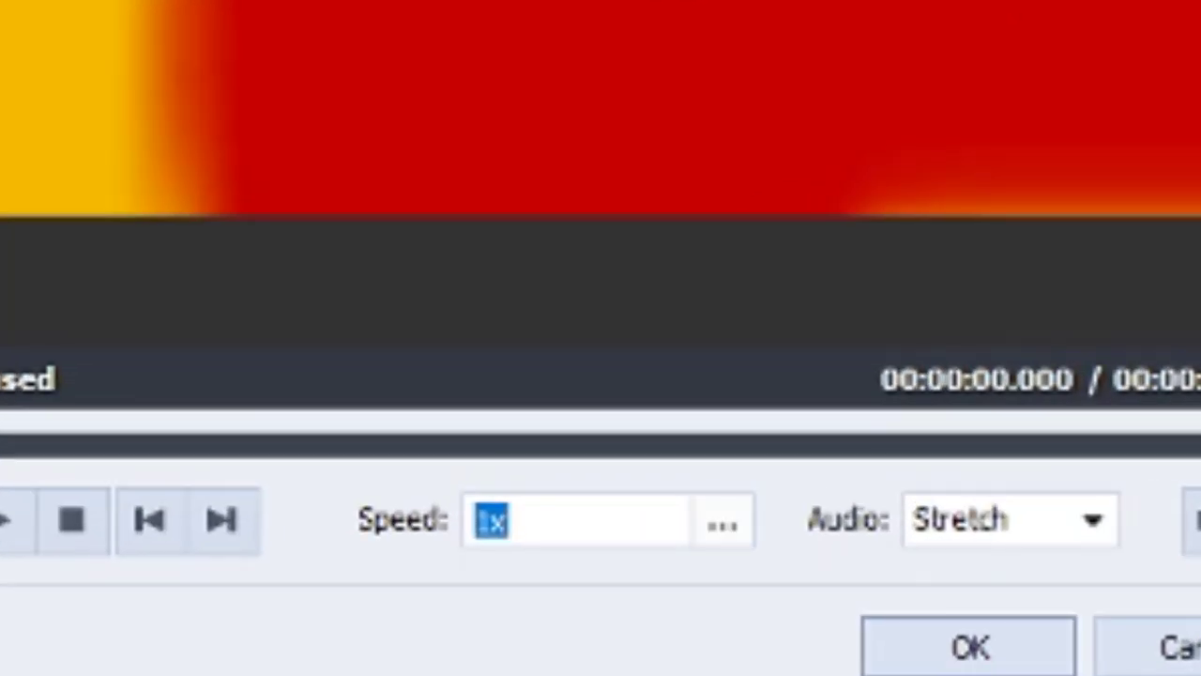
pyautogui.click(722, 522)
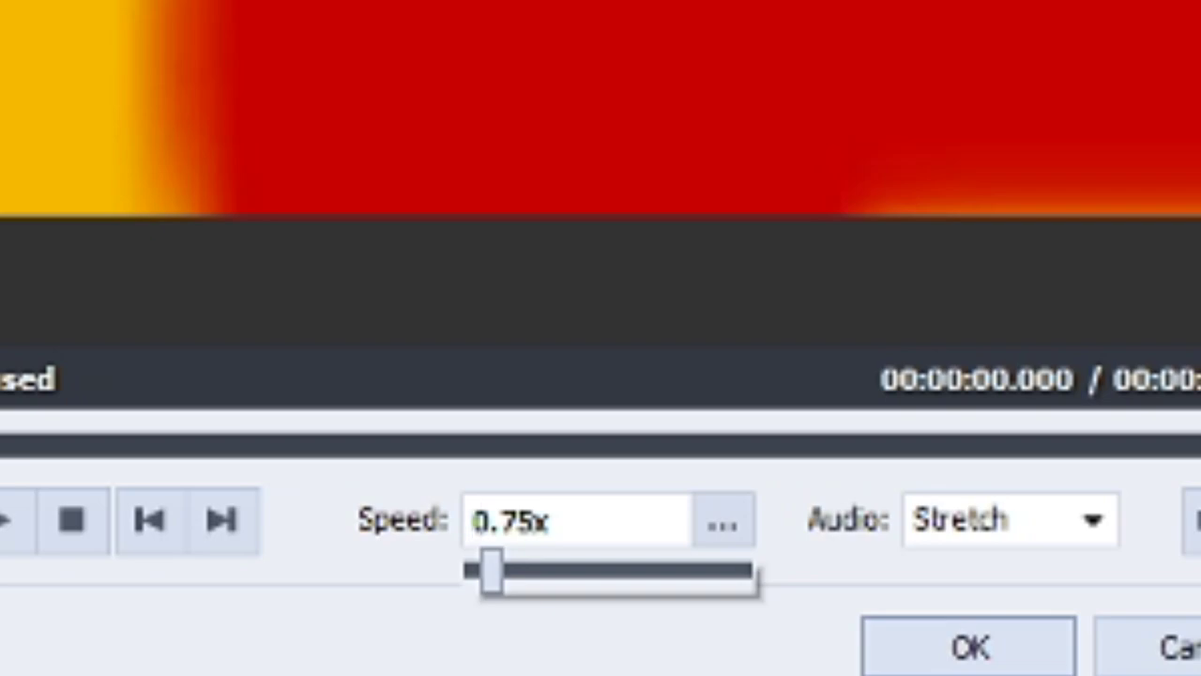
pyautogui.click(969, 647)
# Step: Enable Pitch Shift on the sixth clip's audio with a rate of 133 and apply the correction
pyautogui.rightClick(253, 363)
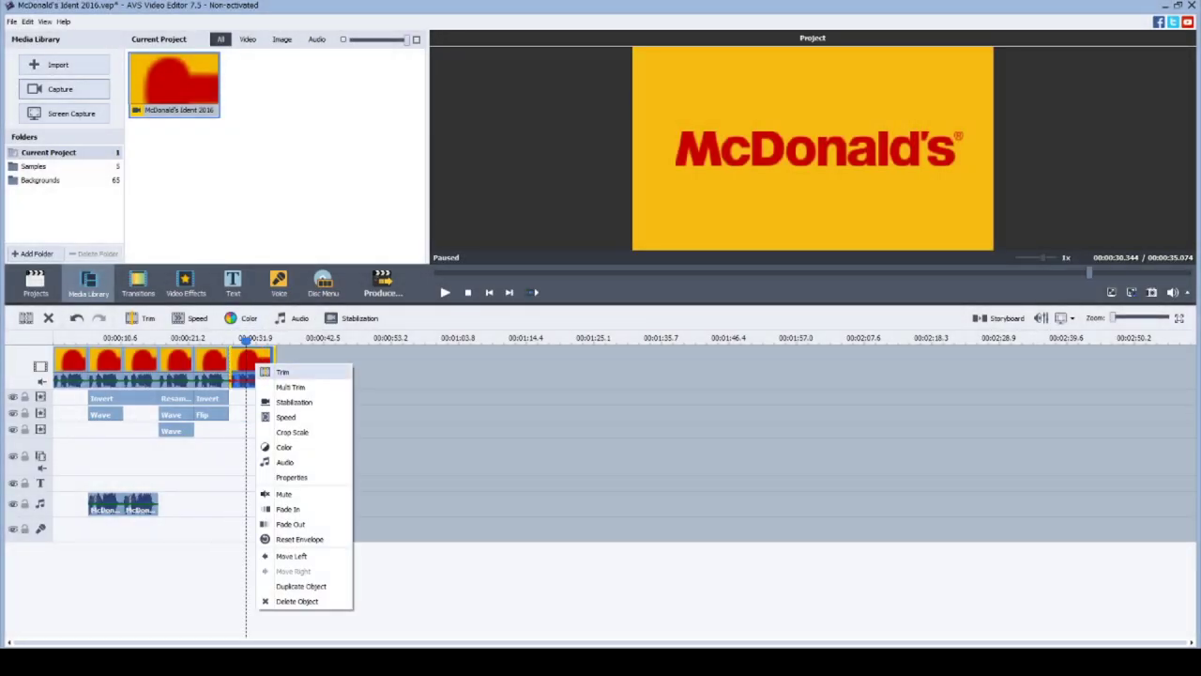
pyautogui.click(284, 462)
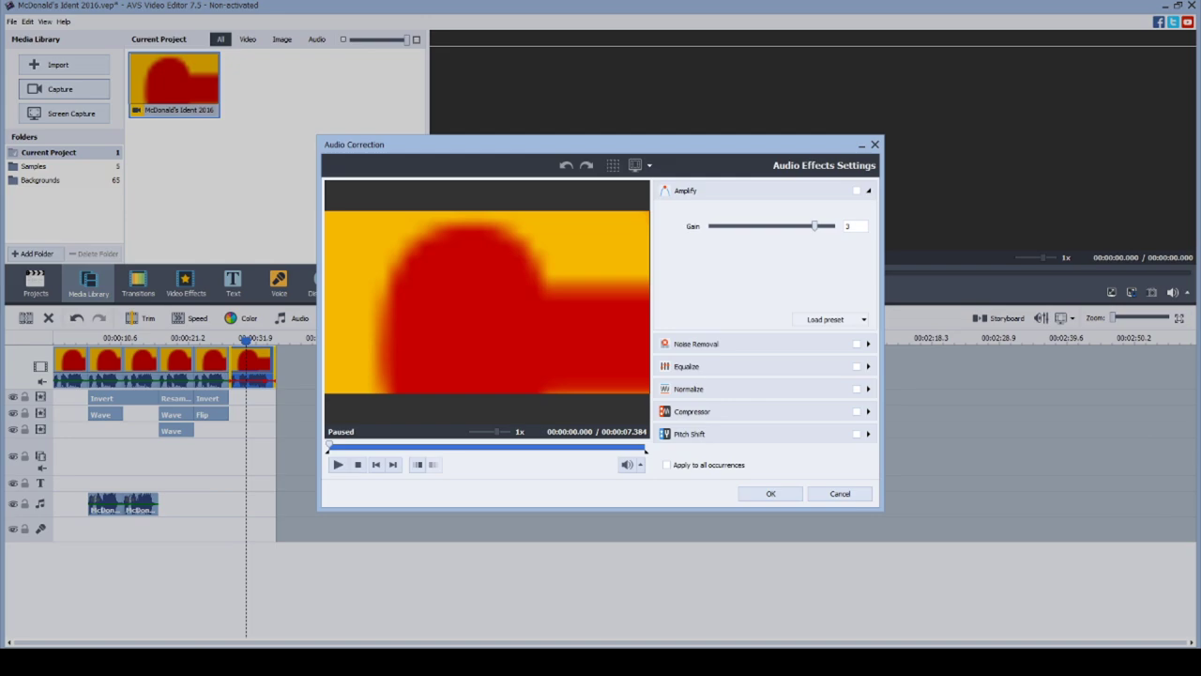
pyautogui.click(868, 434)
pyautogui.click(857, 303)
pyautogui.moveTo(752, 339); pyautogui.dragTo(765, 339)
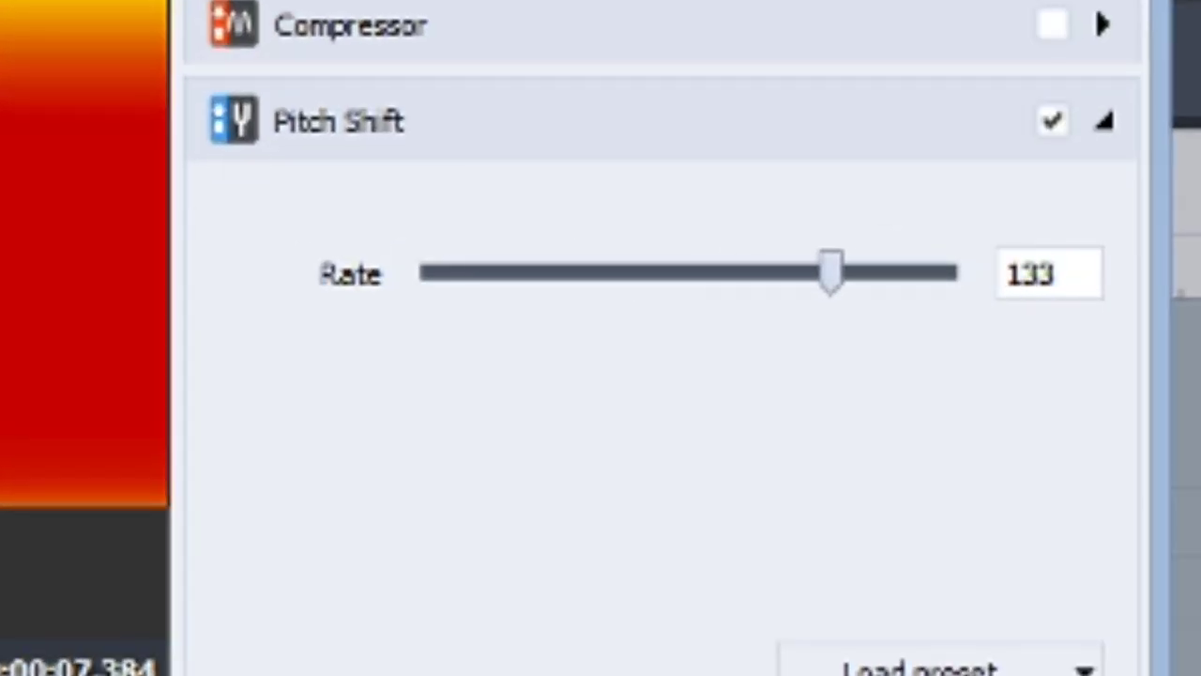
pyautogui.click(815, 477)
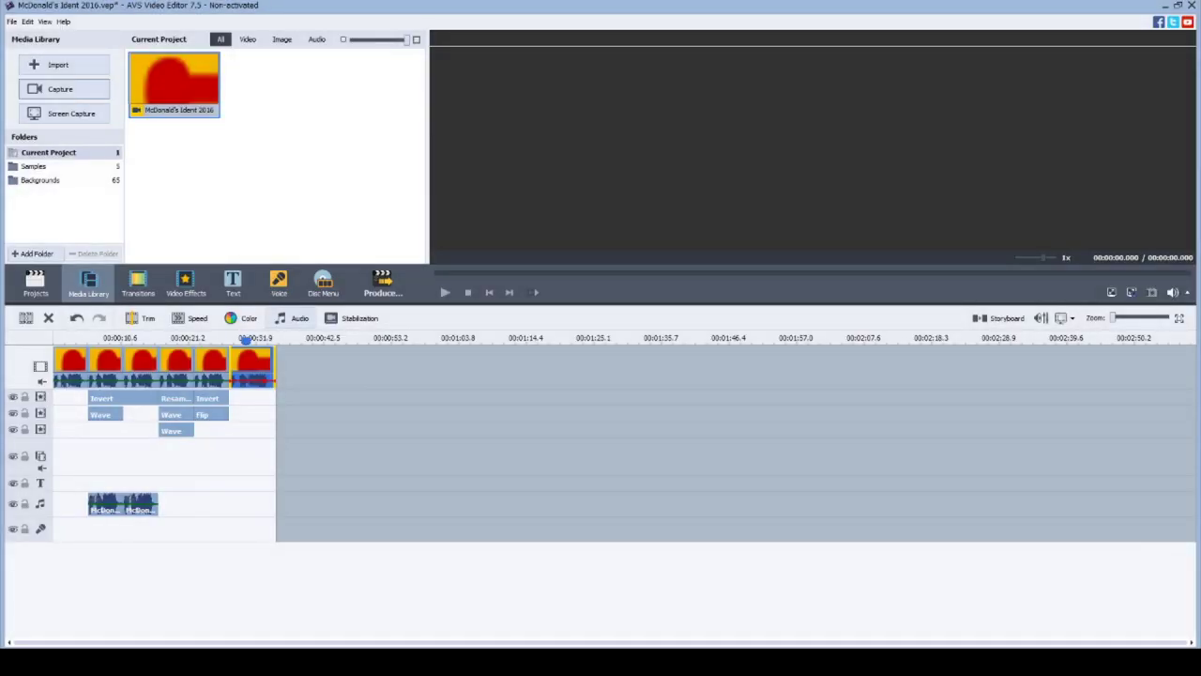
# Step: Correct the sixth clip's color with a hue of 180
pyautogui.rightClick(259, 359)
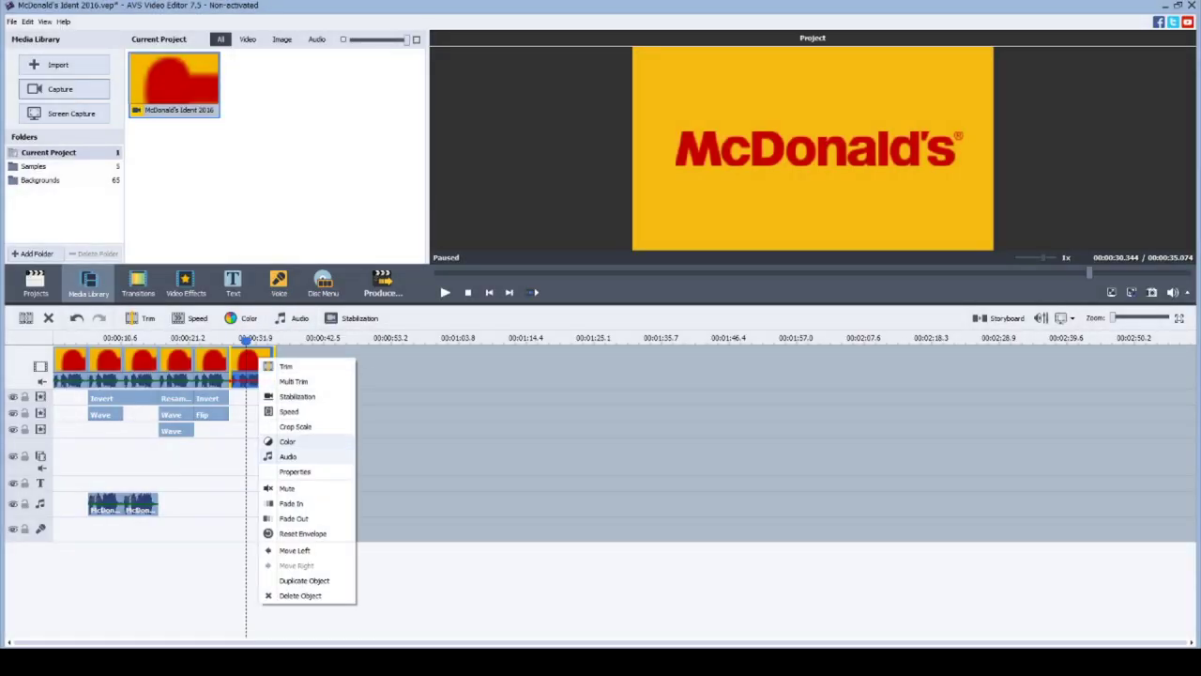
pyautogui.click(286, 441)
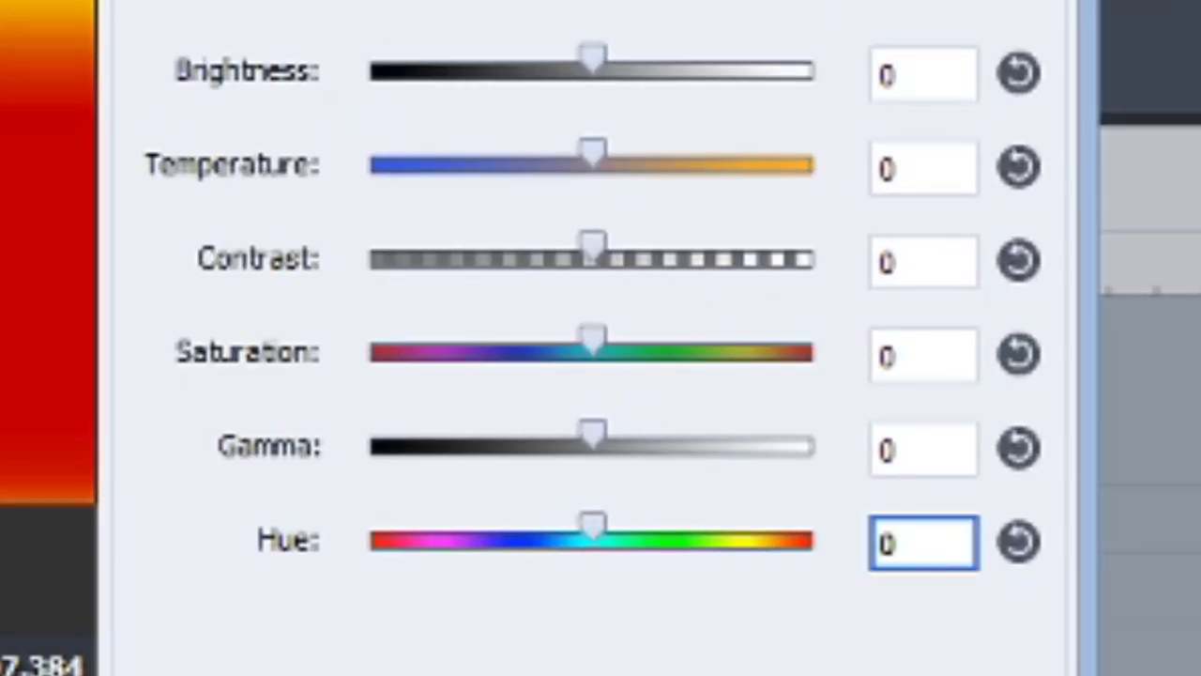
pyautogui.write('180')
pyautogui.press('Return')
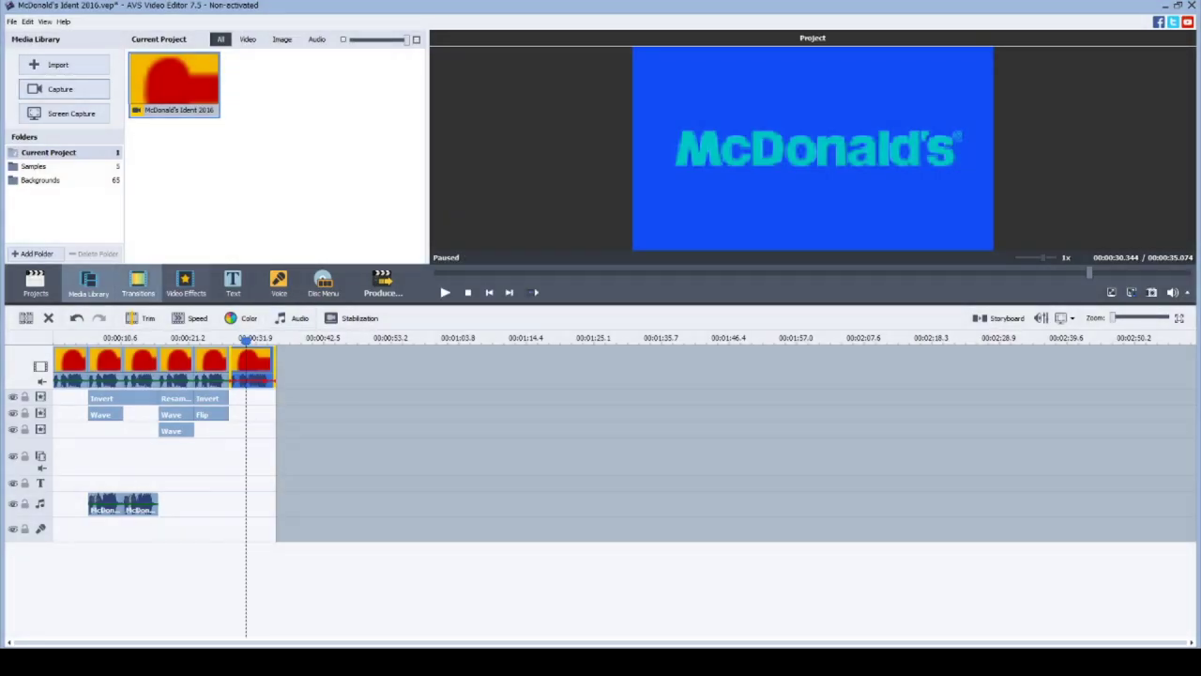
# Step: Add the Mirror effect under the sixth video clip on the first effects track and shorten it to the clip's length
pyautogui.click(185, 283)
pyautogui.scroll(-3, 268, 155)
pyautogui.scroll(-5, 267, 155)
pyautogui.scroll(5, 268, 155)
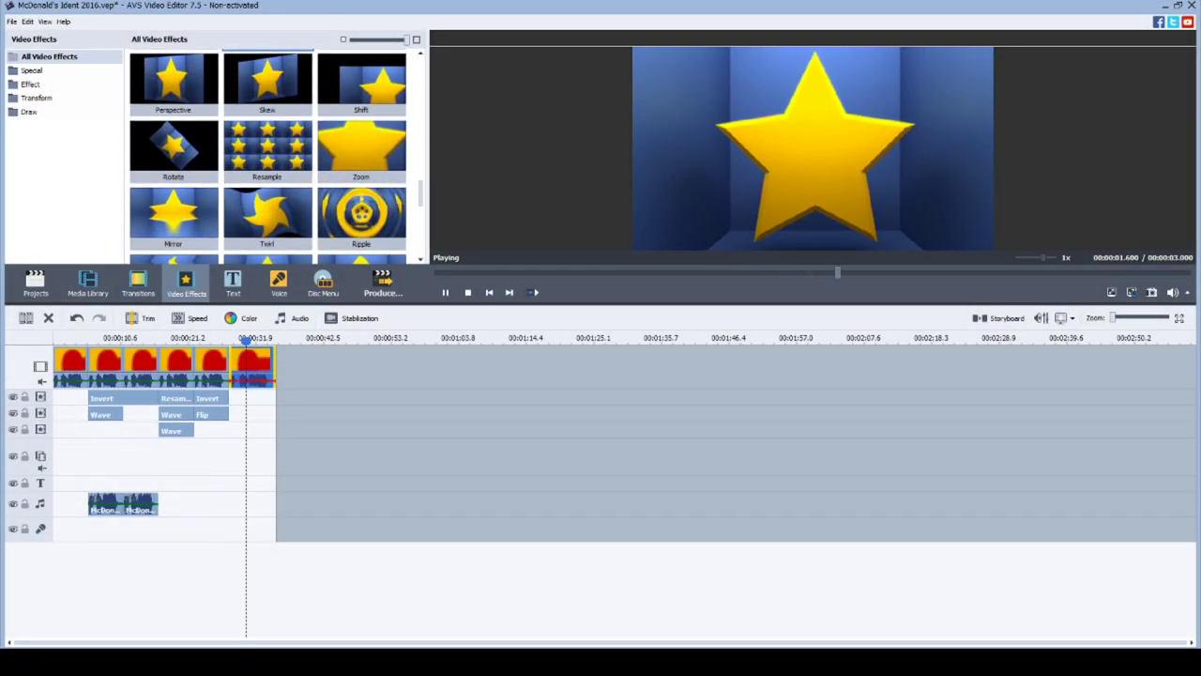
pyautogui.moveTo(174, 215); pyautogui.dragTo(250, 400)
pyautogui.moveTo(305, 433); pyautogui.dragTo(290, 435)
pyautogui.moveTo(610, 397); pyautogui.dragTo(566, 398)
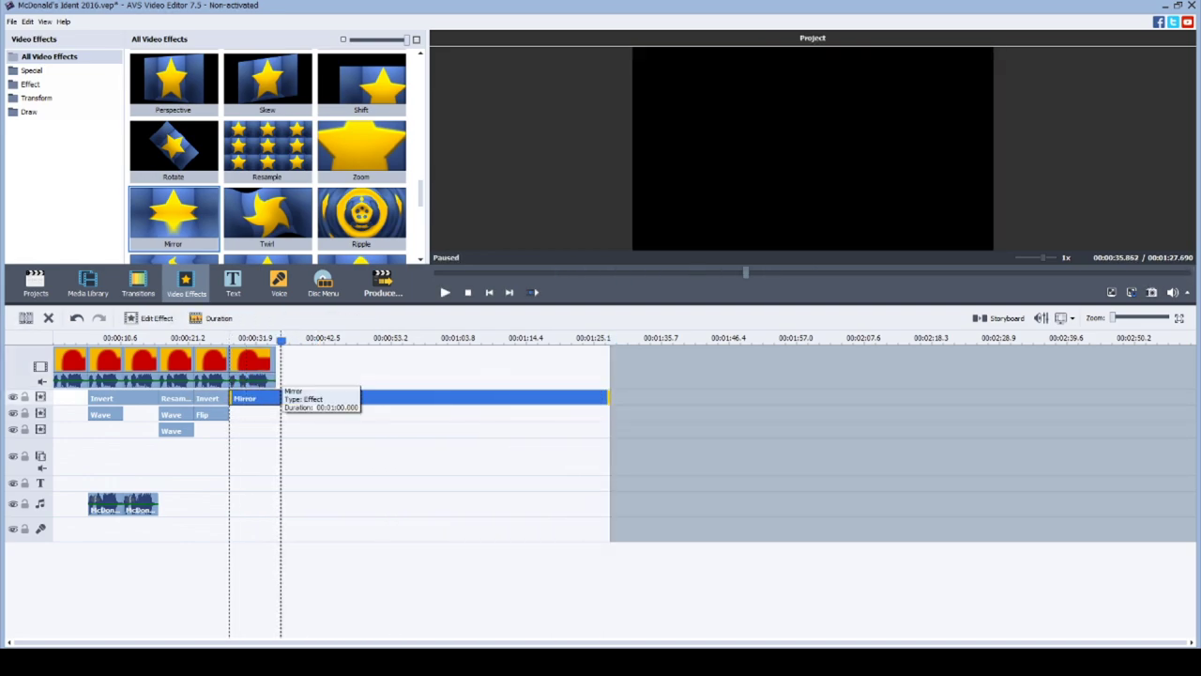
pyautogui.moveTo(280, 398); pyautogui.dragTo(275, 398)
# Step: Set the Mirror effect's type to Left and apply it
pyautogui.rightClick(258, 401)
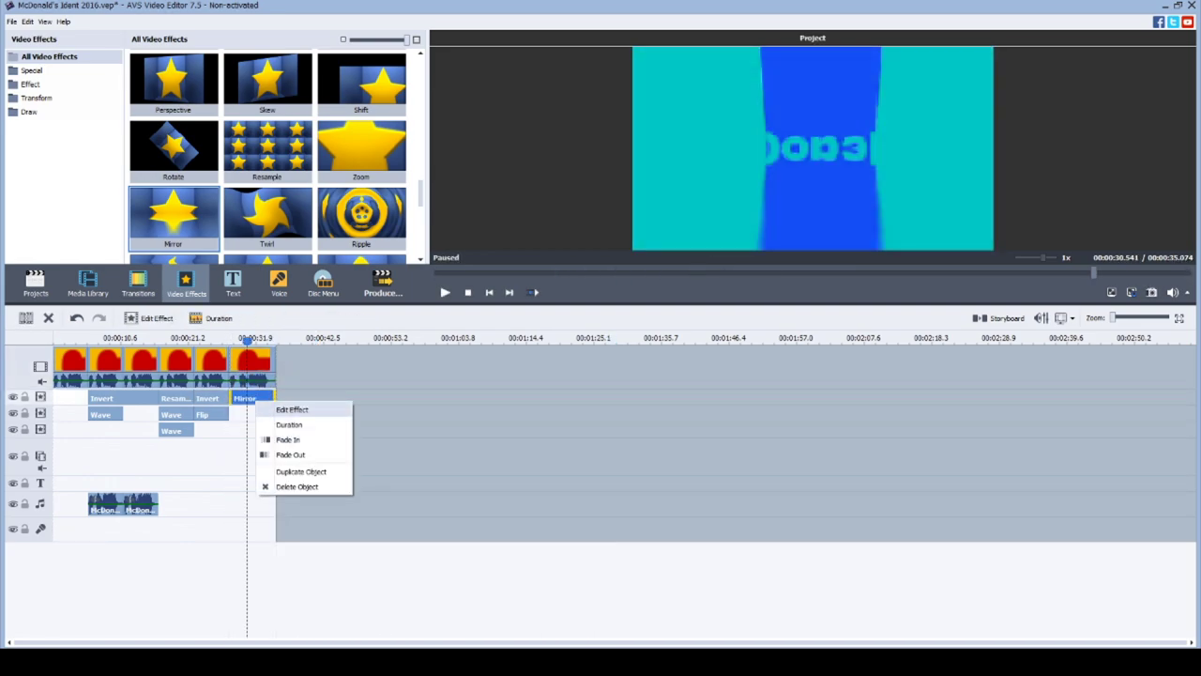
pyautogui.click(291, 409)
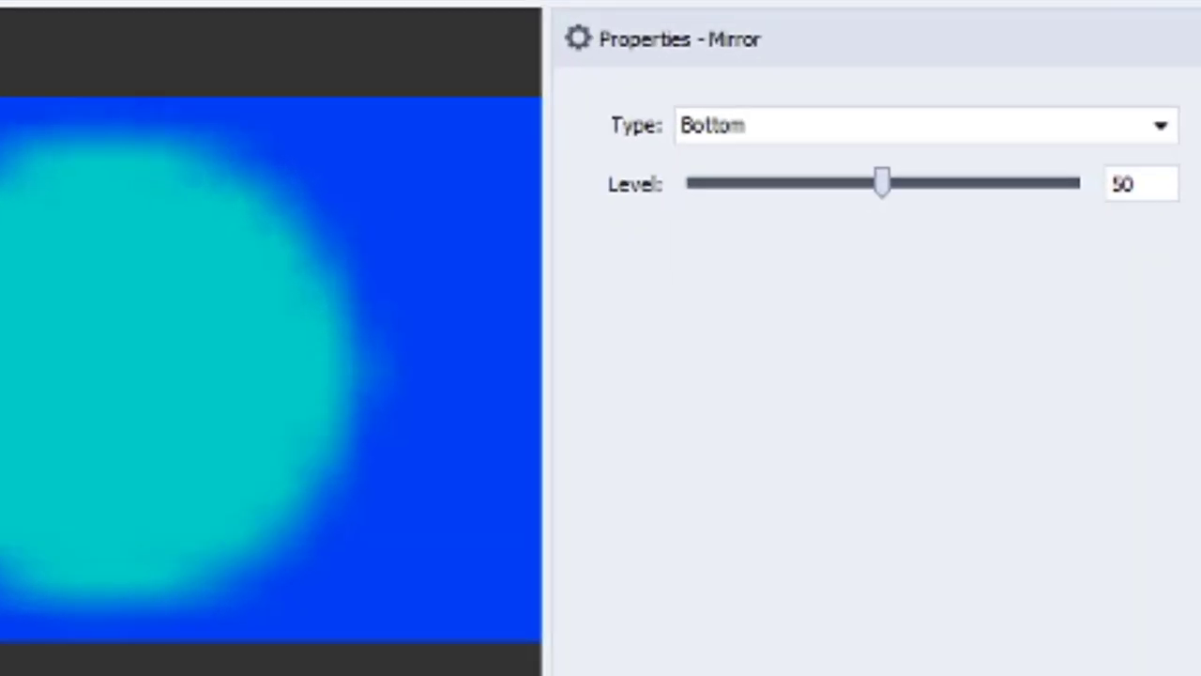
pyautogui.click(926, 126)
pyautogui.click(714, 161)
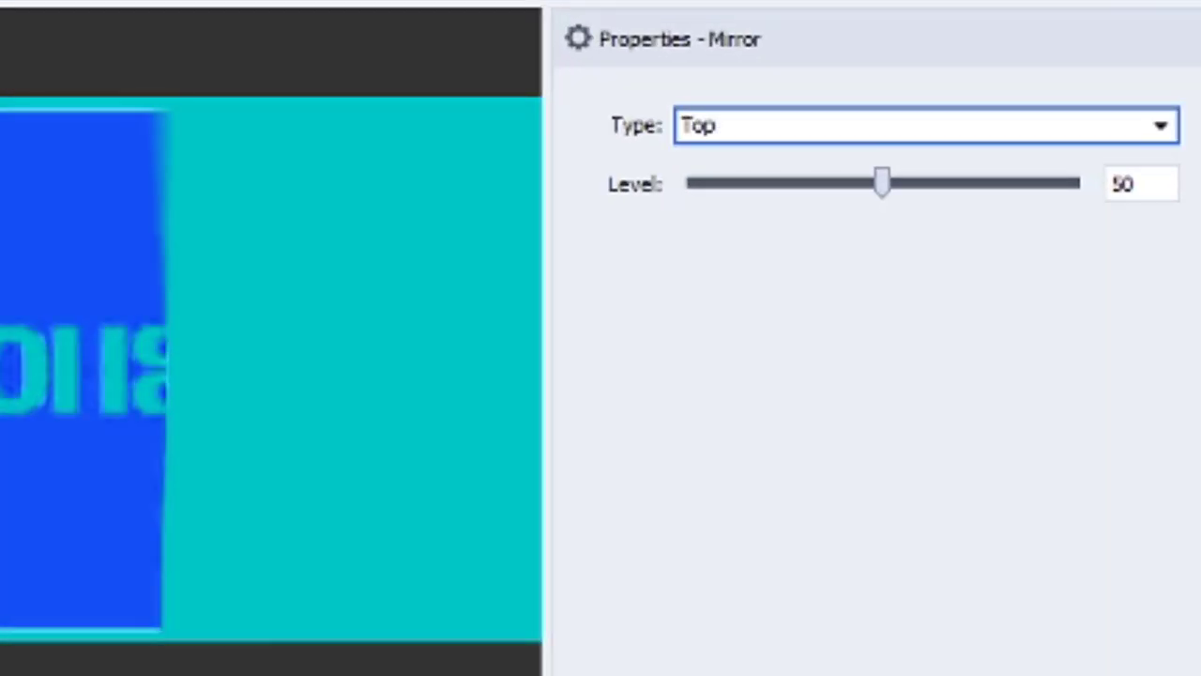
pyautogui.press('Up')
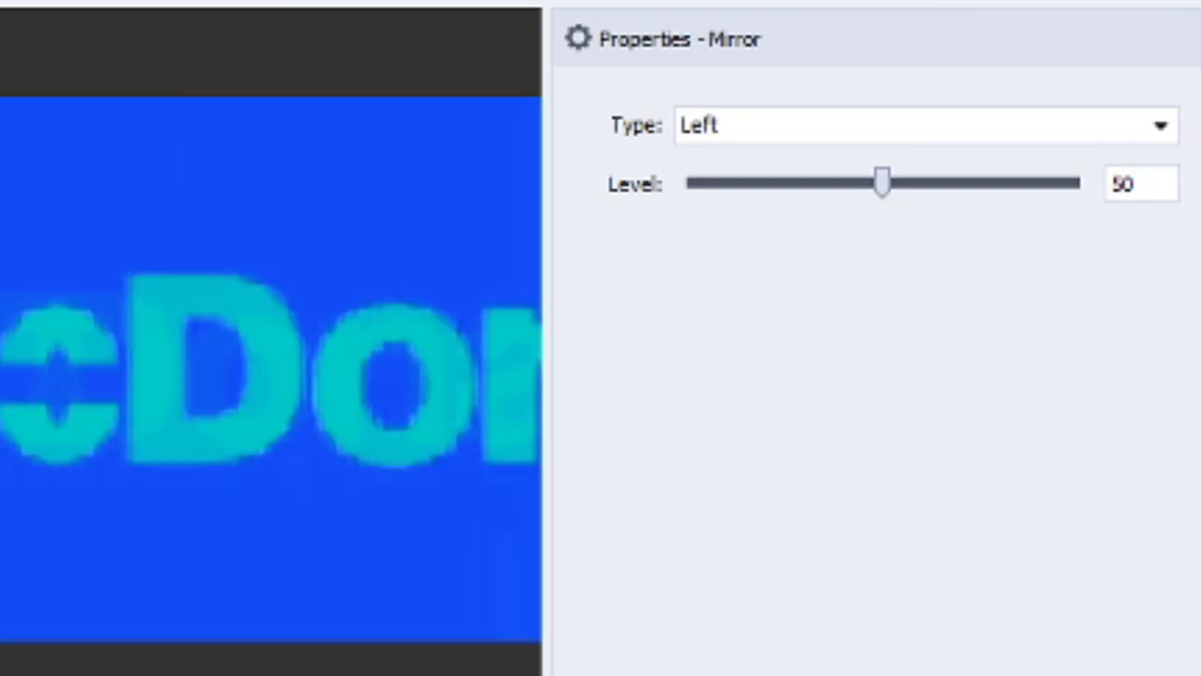
pyautogui.press('Up')
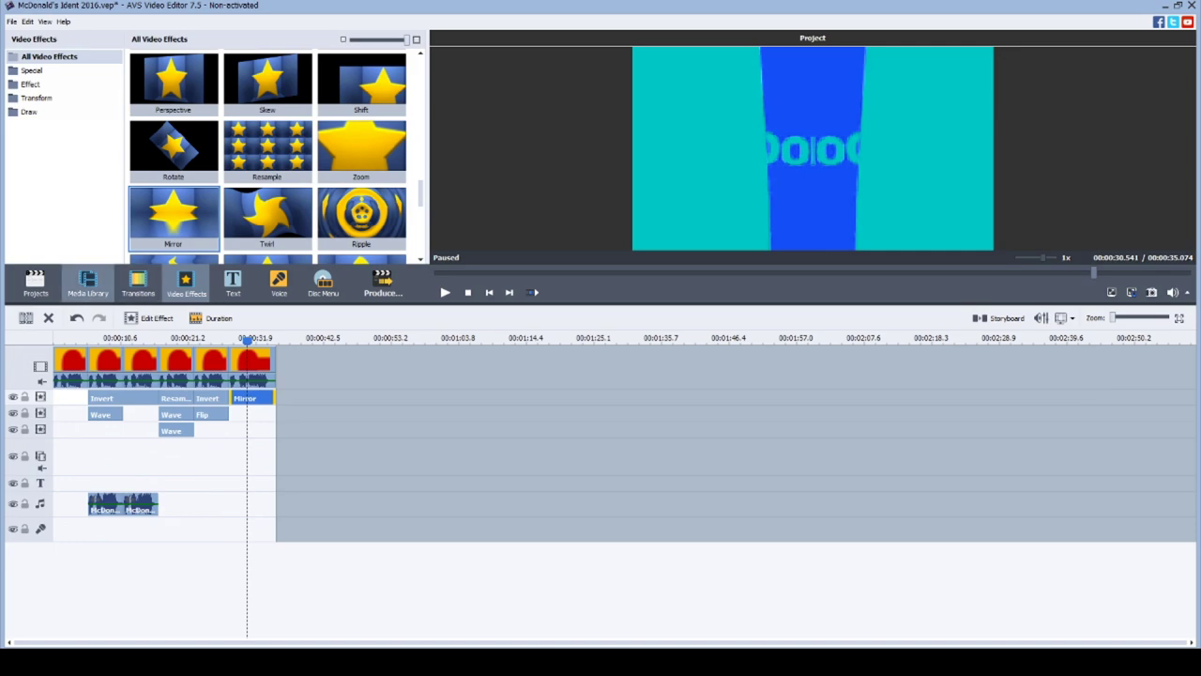
# Step: Append a seventh McDonald's Ident 2016 clip to the video track
pyautogui.click(87, 279)
pyautogui.moveTo(174, 83); pyautogui.dragTo(348, 398)
pyautogui.click(288, 366)
# Step: Add the Cylinder effect under the seventh clip on the first effects track and shorten it to the clip's length
pyautogui.click(185, 283)
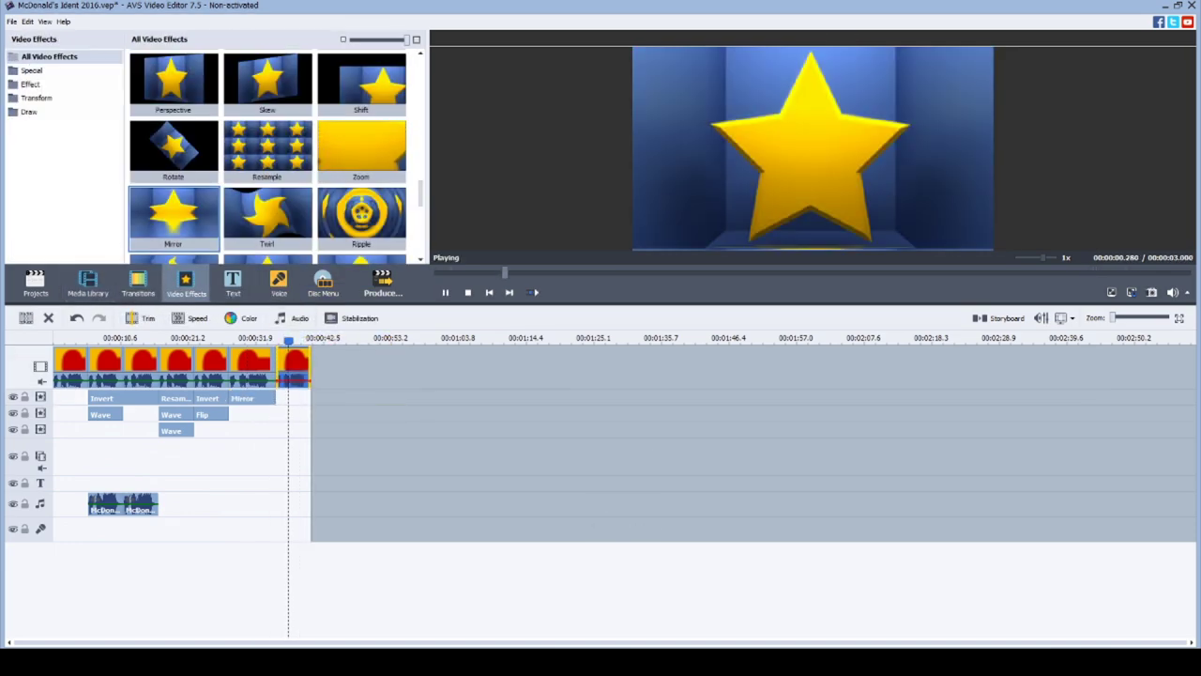
pyautogui.scroll(-3, 268, 155)
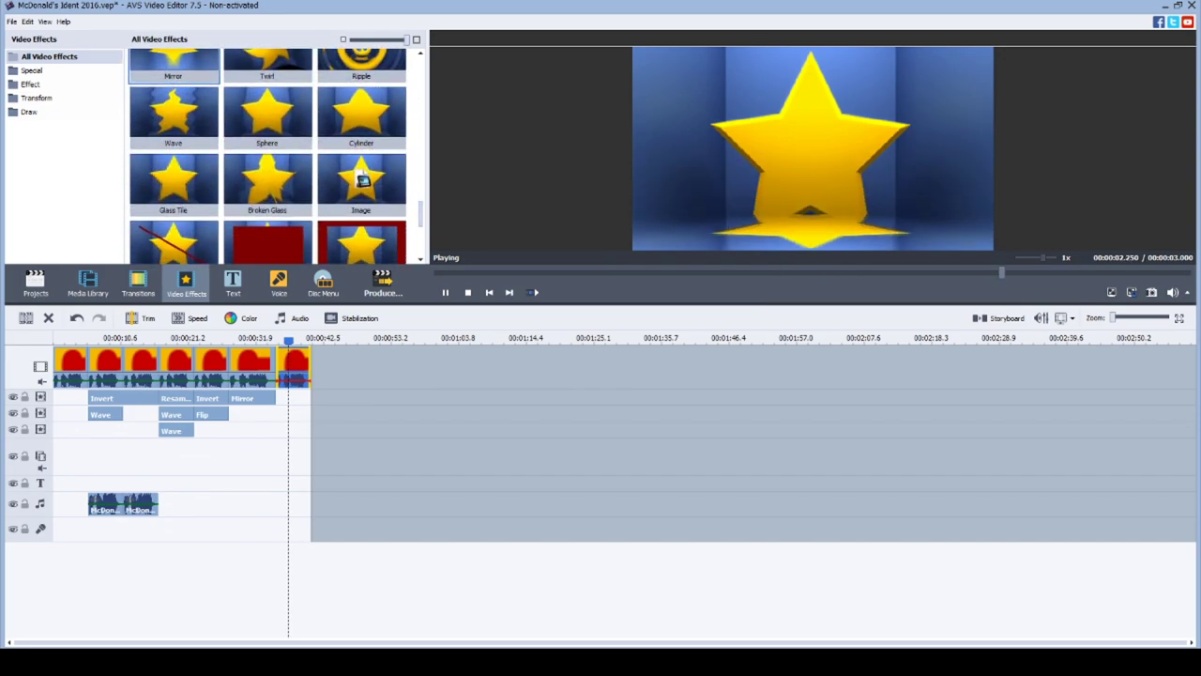
pyautogui.moveTo(362, 113); pyautogui.dragTo(296, 402)
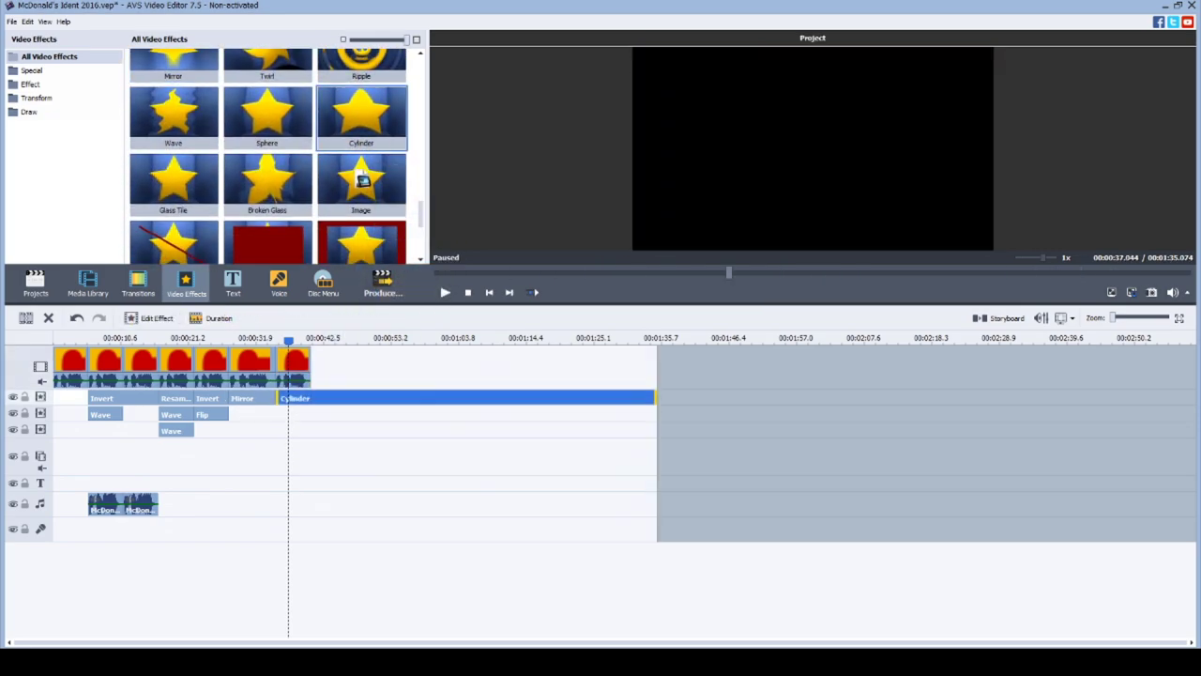
pyautogui.moveTo(656, 398); pyautogui.dragTo(311, 398)
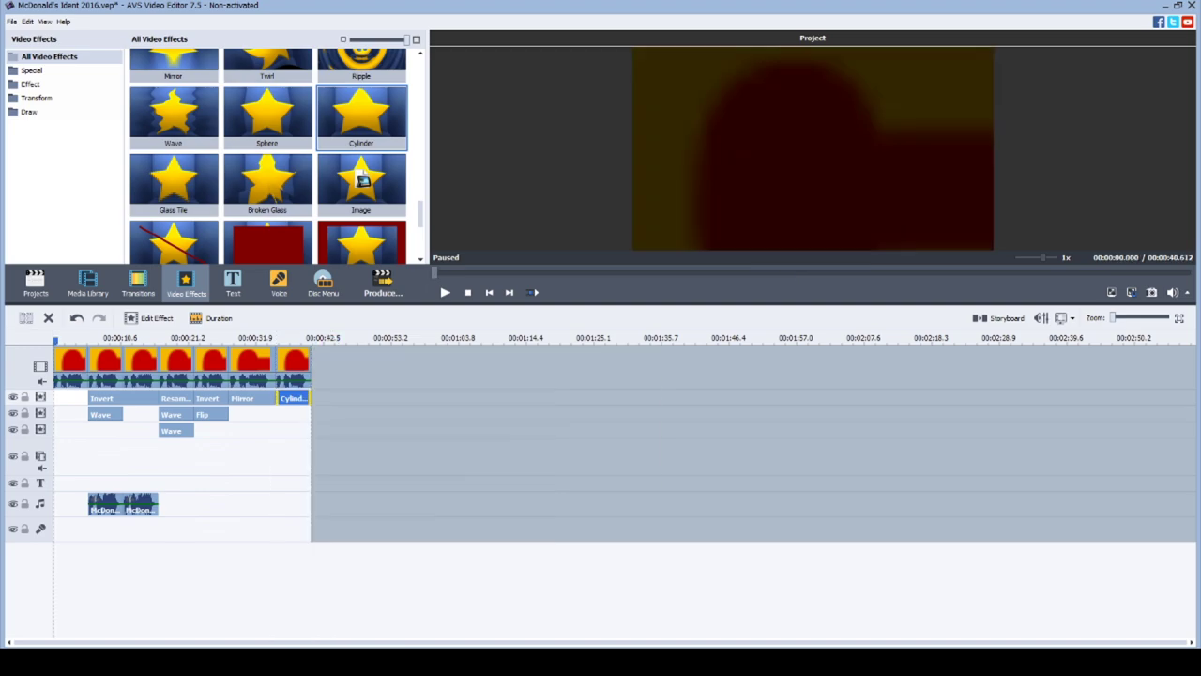
# Step: Configure the Cylinder effect with a radius of 640 and a degree of 10, and check frames near the clip's end
pyautogui.rightClick(294, 400)
pyautogui.click(330, 410)
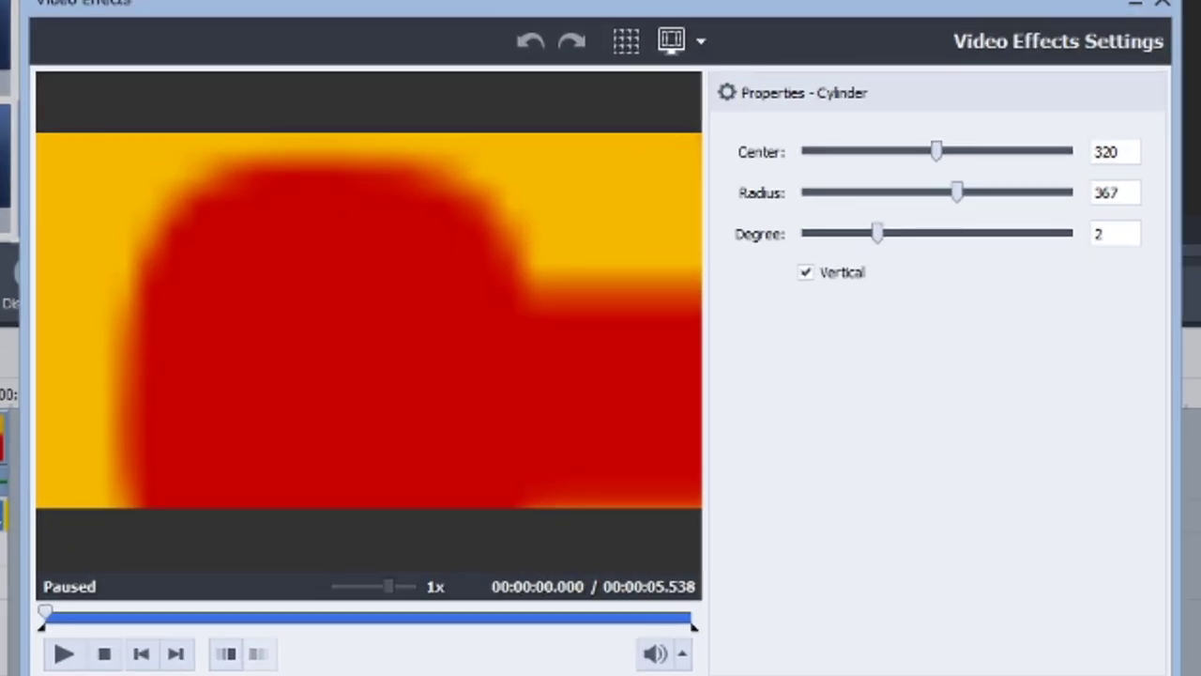
pyautogui.moveTo(41, 626); pyautogui.dragTo(690, 626)
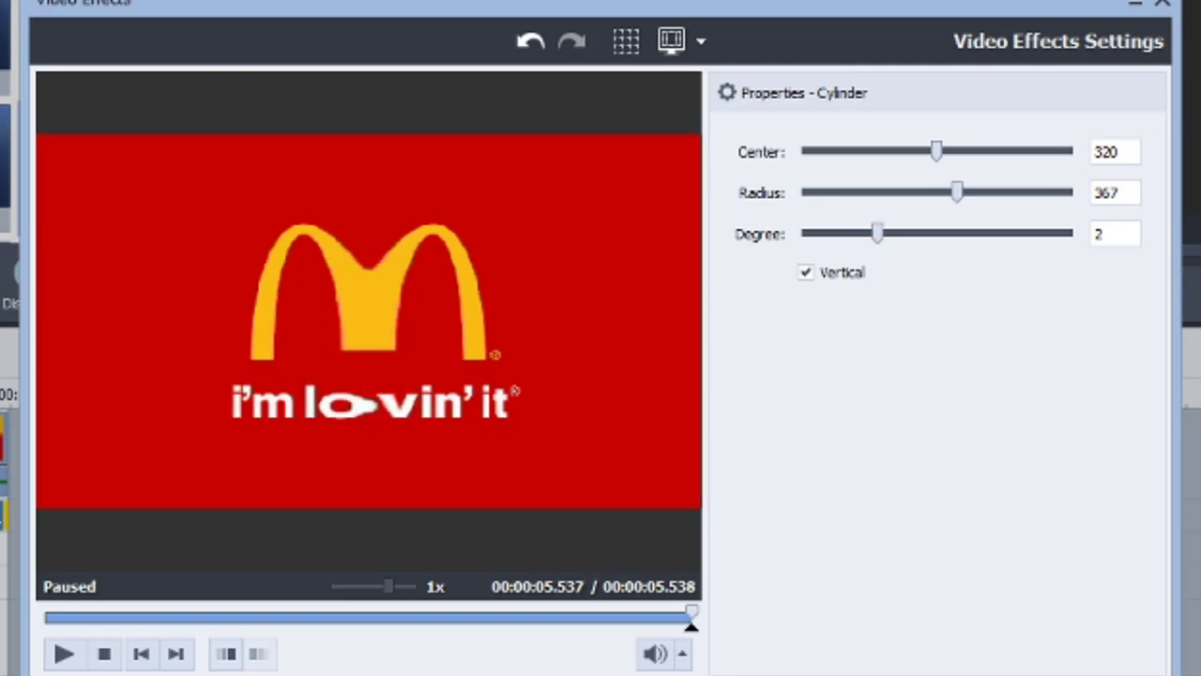
pyautogui.moveTo(957, 192); pyautogui.dragTo(1069, 192)
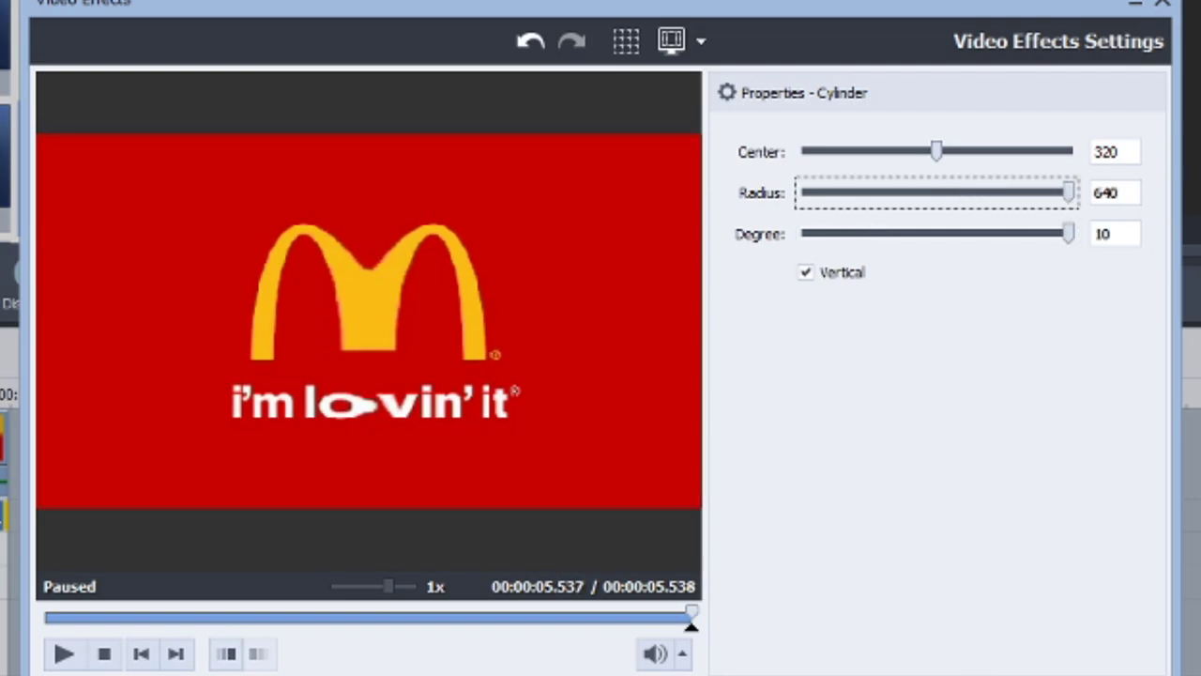
pyautogui.moveTo(691, 612); pyautogui.dragTo(643, 612)
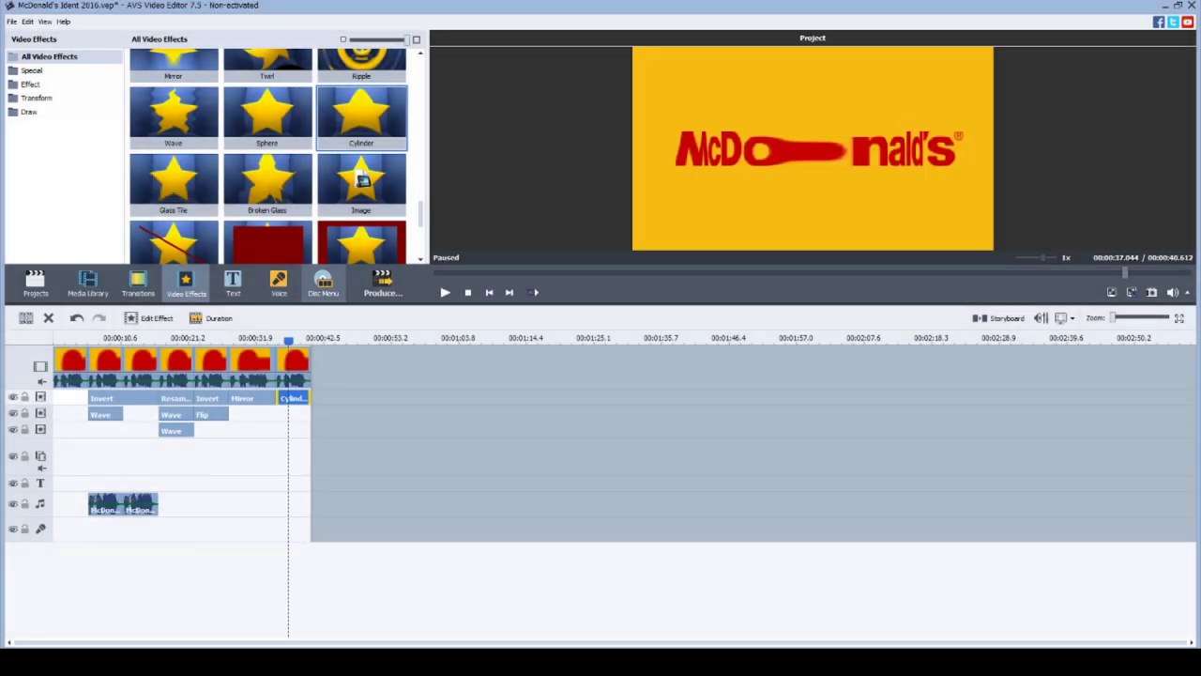
pyautogui.rightClick(297, 362)
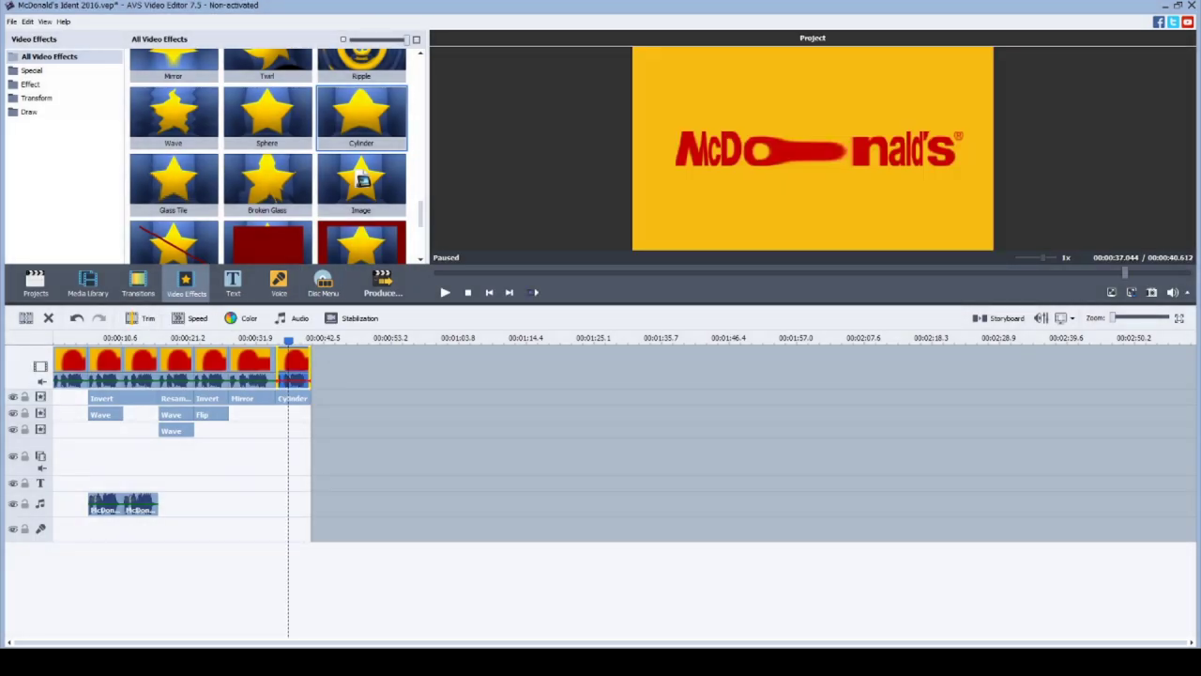
pyautogui.click(327, 444)
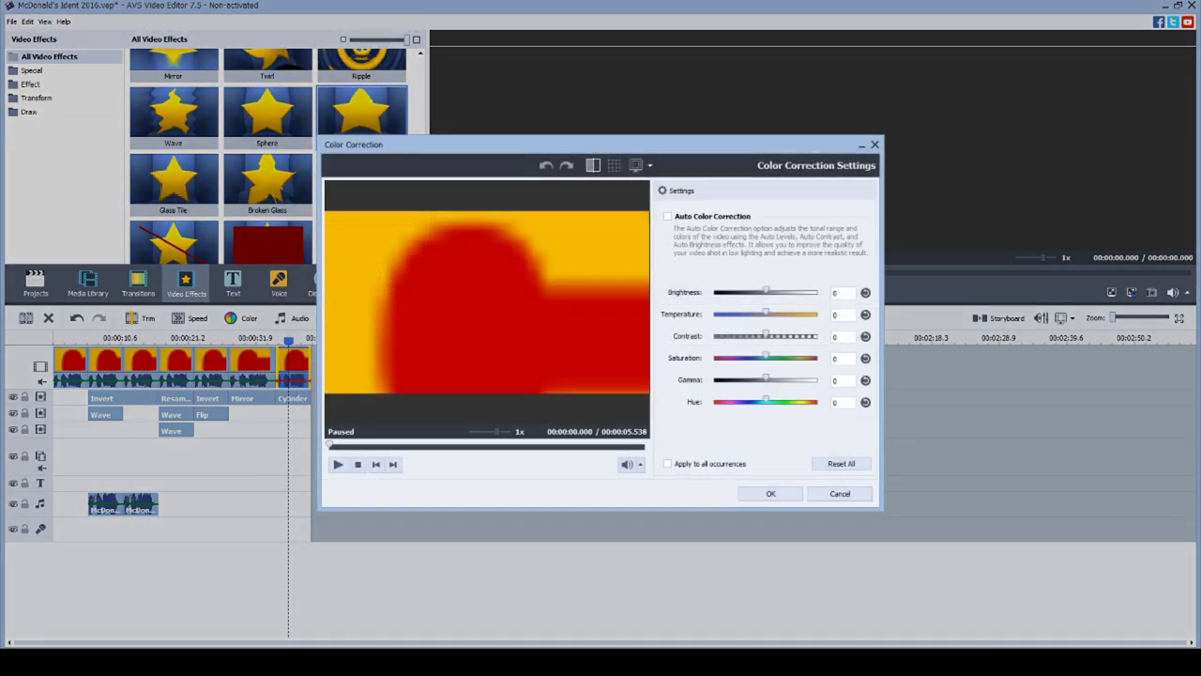
pyautogui.click(840, 493)
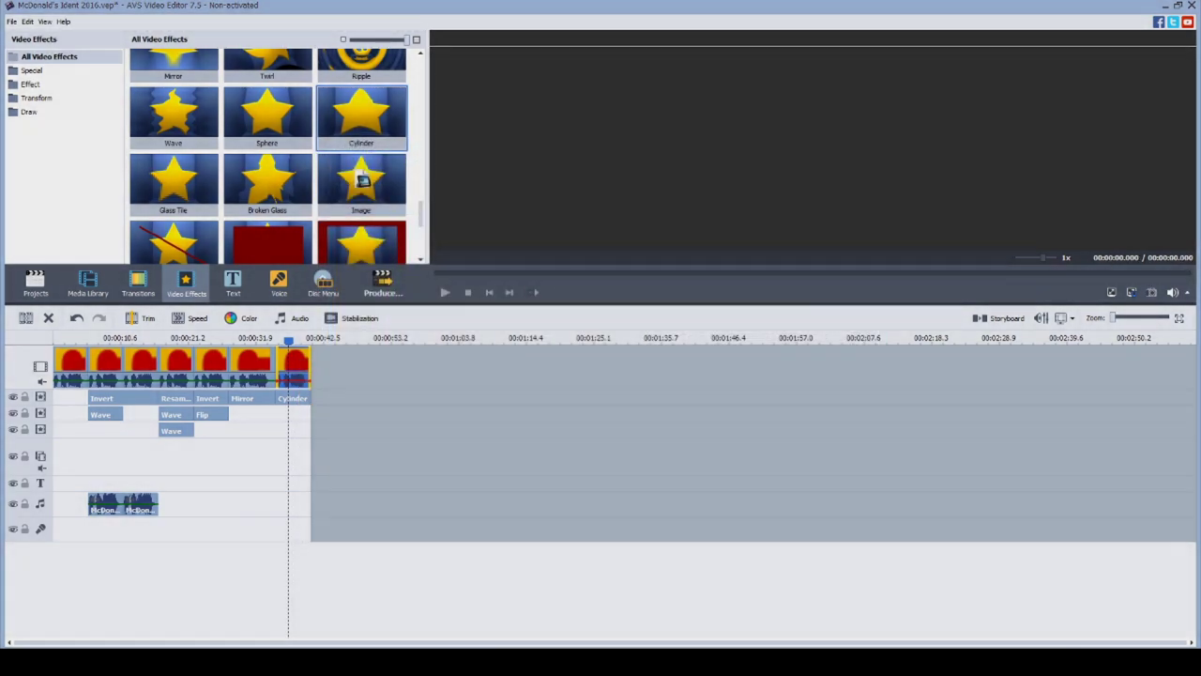
# Step: Apply Pitch Shift to the seventh clip's audio and raise its rate above 105
pyautogui.rightClick(296, 362)
pyautogui.click(326, 448)
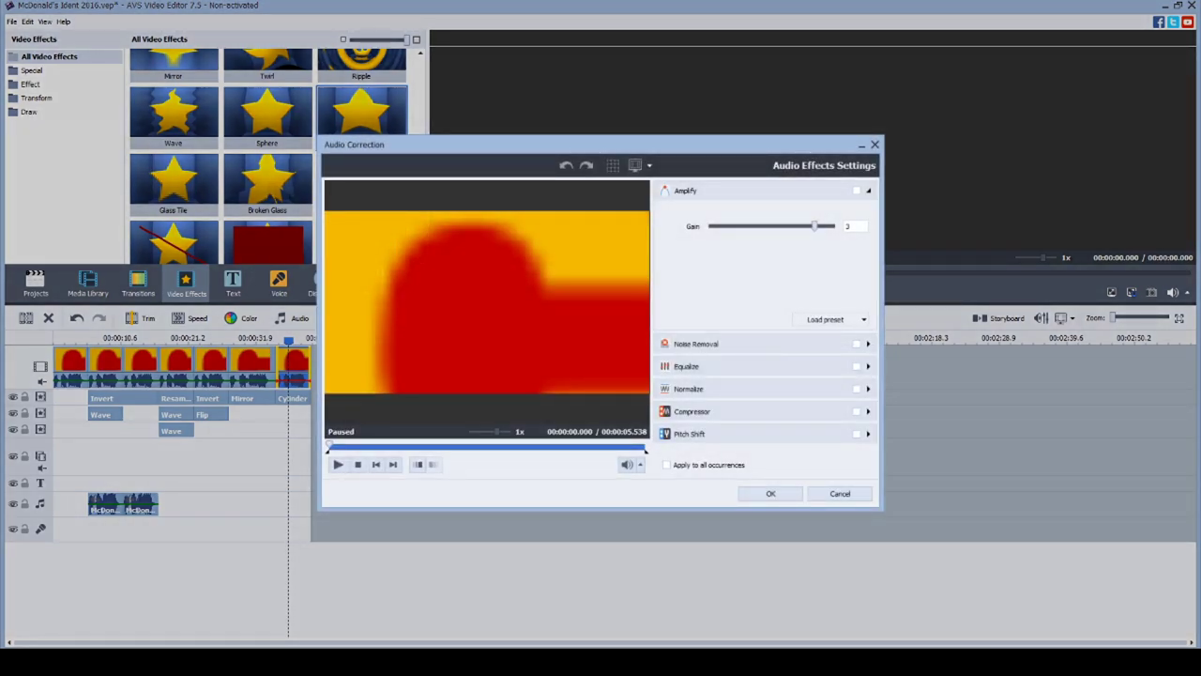
pyautogui.click(695, 431)
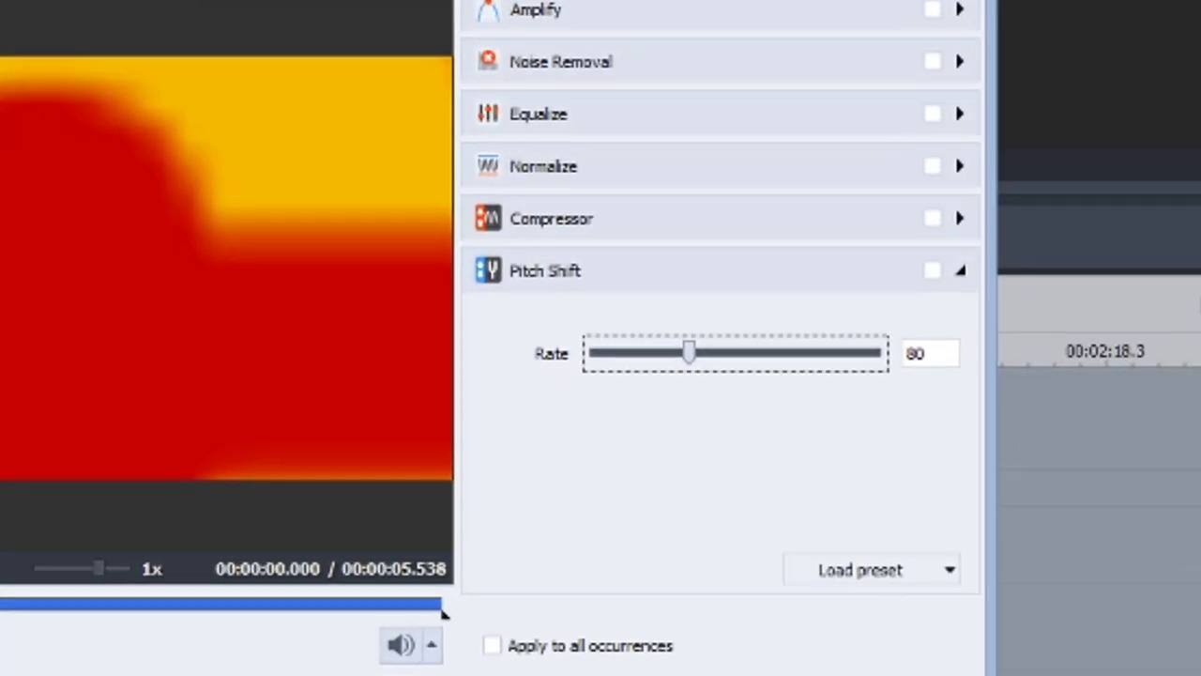
pyautogui.moveTo(690, 353); pyautogui.dragTo(733, 353)
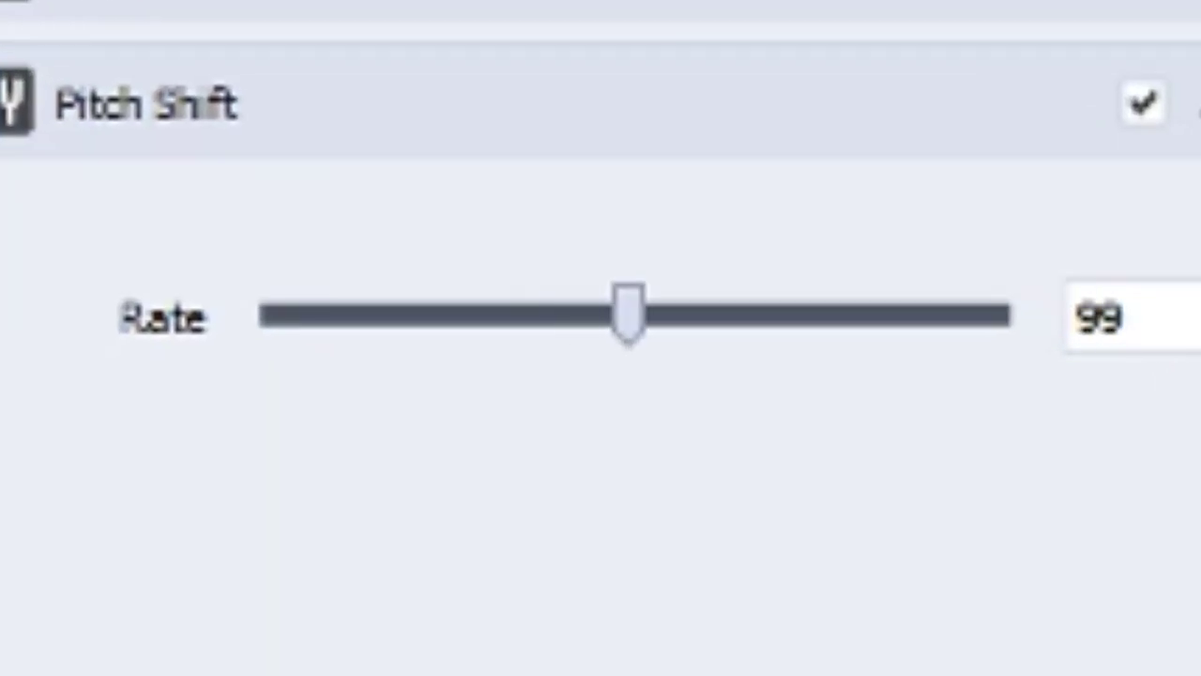
pyautogui.press('Right')
pyautogui.press('Right')
pyautogui.press('Right')
pyautogui.press('Right')
pyautogui.press('Right')
pyautogui.press('Right')
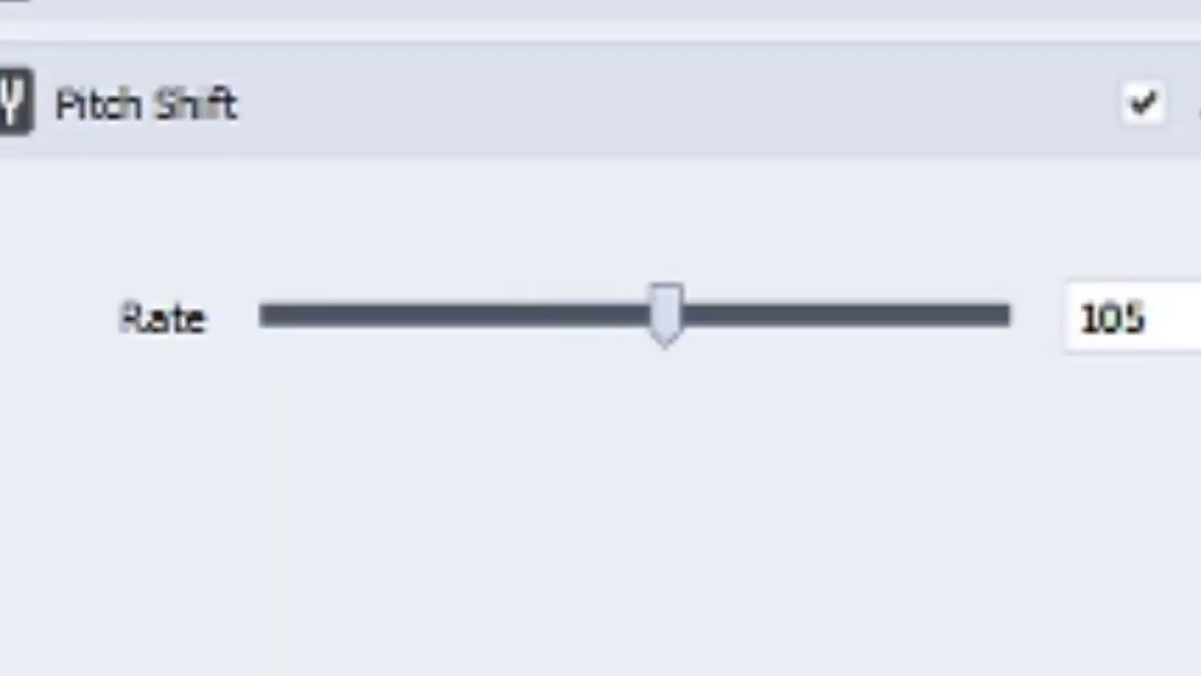
pyautogui.press('Right')
pyautogui.press('Right')
pyautogui.press('Right')
pyautogui.press('Right')
pyautogui.press('Right')
pyautogui.press('Right')
pyautogui.press('Right')
pyautogui.press('Right')
pyautogui.press('Right')
pyautogui.press('Right')
pyautogui.press('Right')
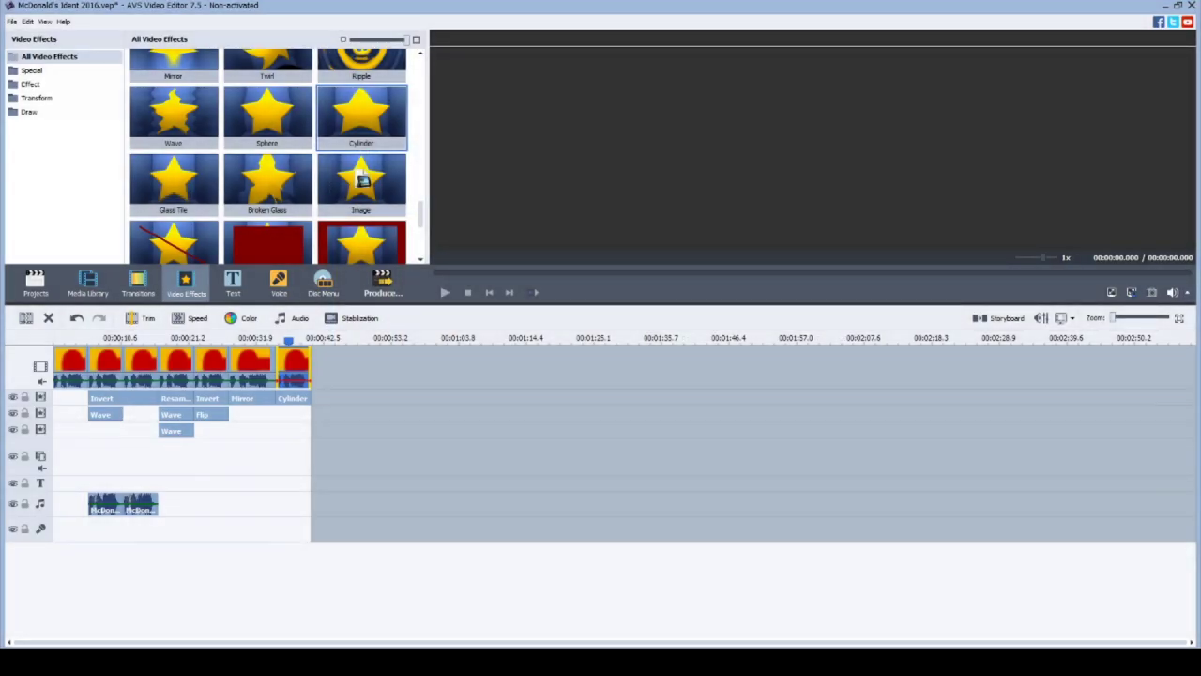
# Step: Place a McDonald's Ident 2016 copy on the audio track under the seventh clip and set its Pitch Shift rate to 160
pyautogui.click(88, 282)
pyautogui.moveTo(174, 83); pyautogui.dragTo(291, 505)
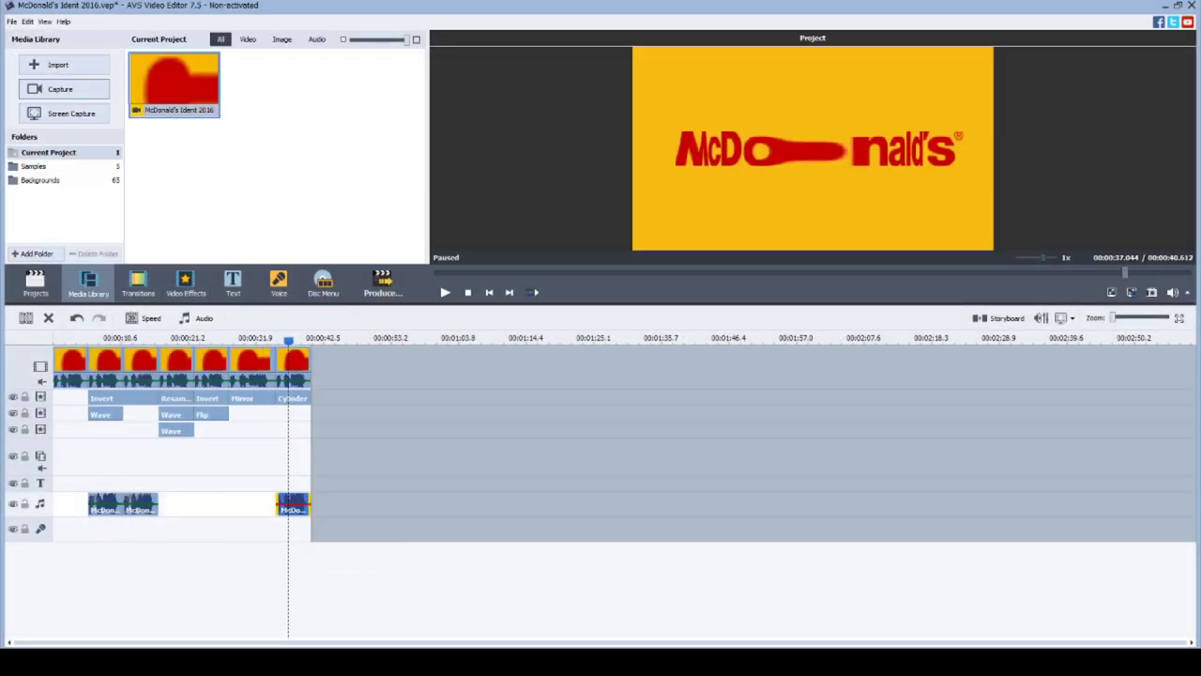
pyautogui.rightClick(293, 504)
pyautogui.click(322, 522)
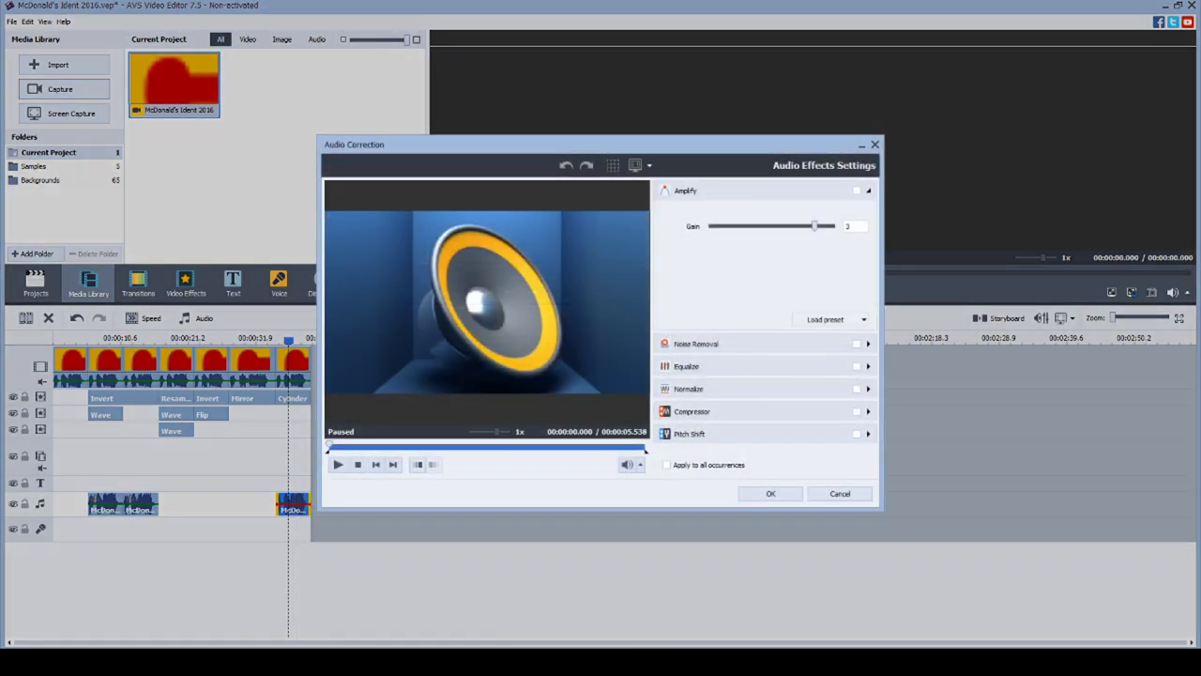
pyautogui.click(693, 434)
pyautogui.press('Tab')
pyautogui.press('Tab')
pyautogui.write('160')
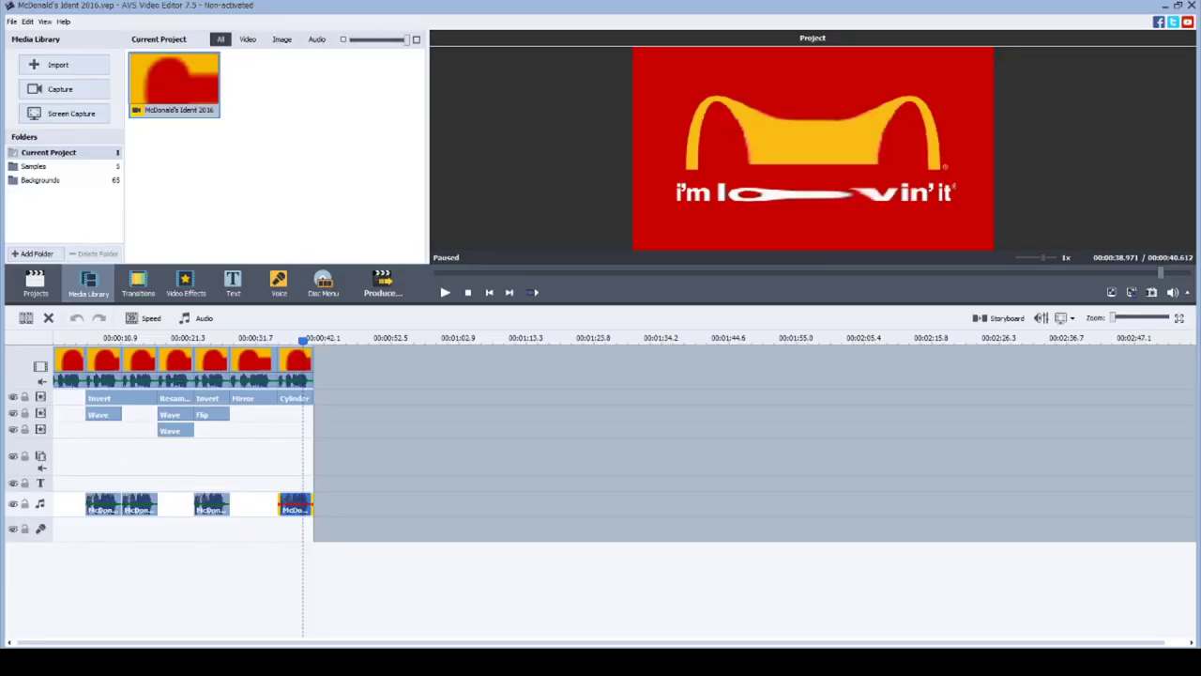
# Step: Append an eighth McDonald's Ident 2016 clip to the video track and set its color correction hue to 100
pyautogui.moveTo(278, 196); pyautogui.dragTo(392, 380)
pyautogui.rightClick(335, 358)
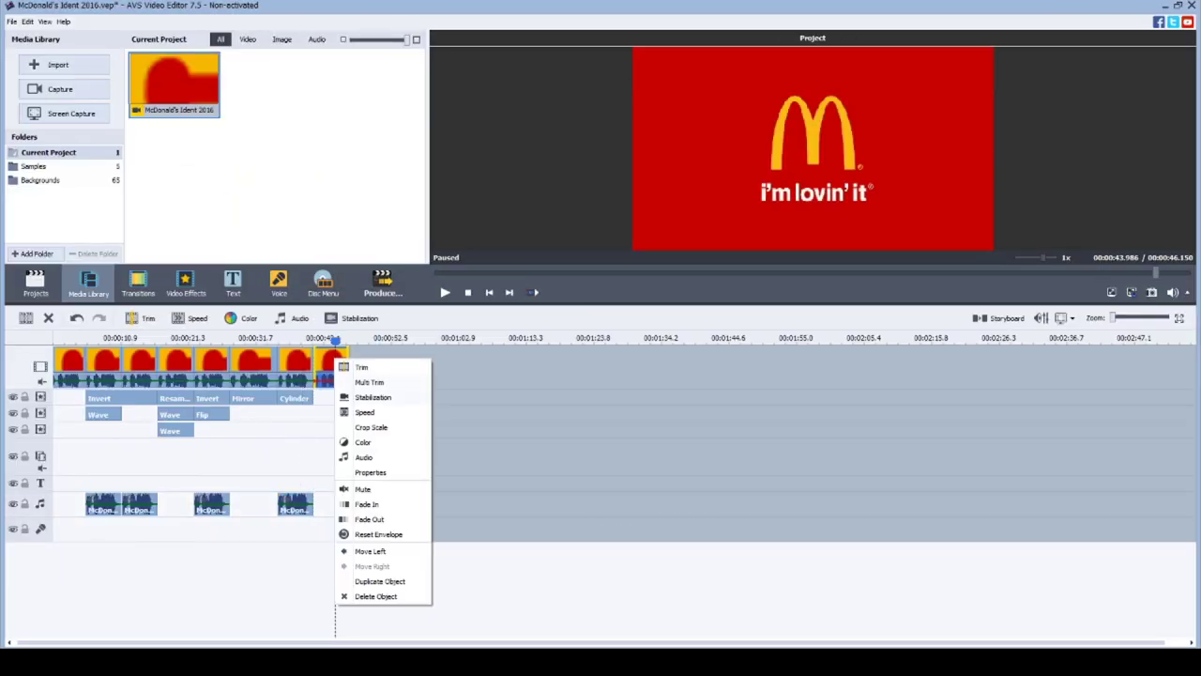
pyautogui.click(364, 427)
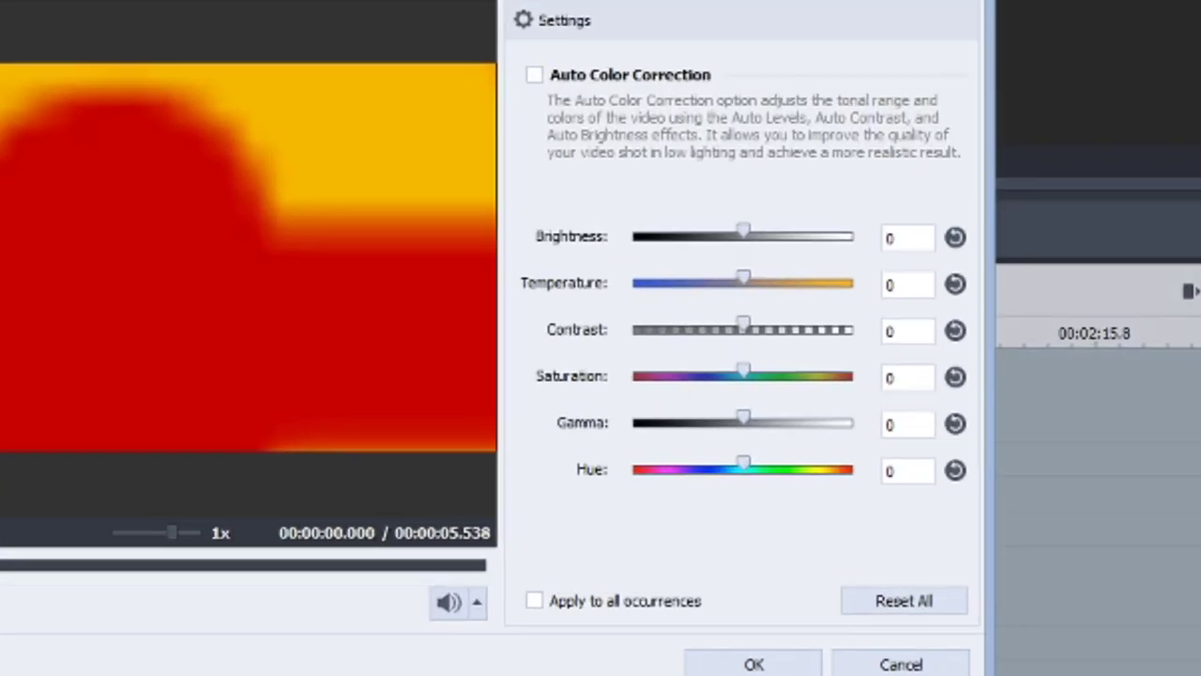
pyautogui.click(929, 450)
pyautogui.write('100')
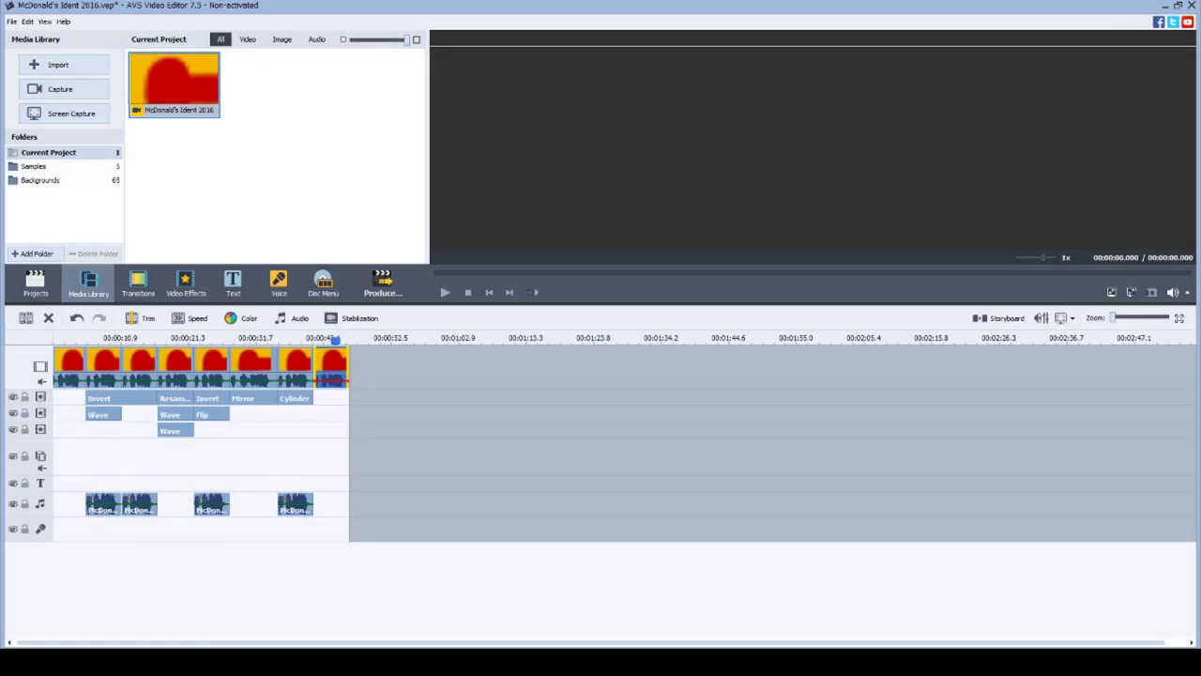
# Step: Add a Wave effect matching the eighth clip's length on the first effects track, with 2 peaks, speed 0 and Vertical off
pyautogui.moveTo(174, 226); pyautogui.dragTo(357, 404)
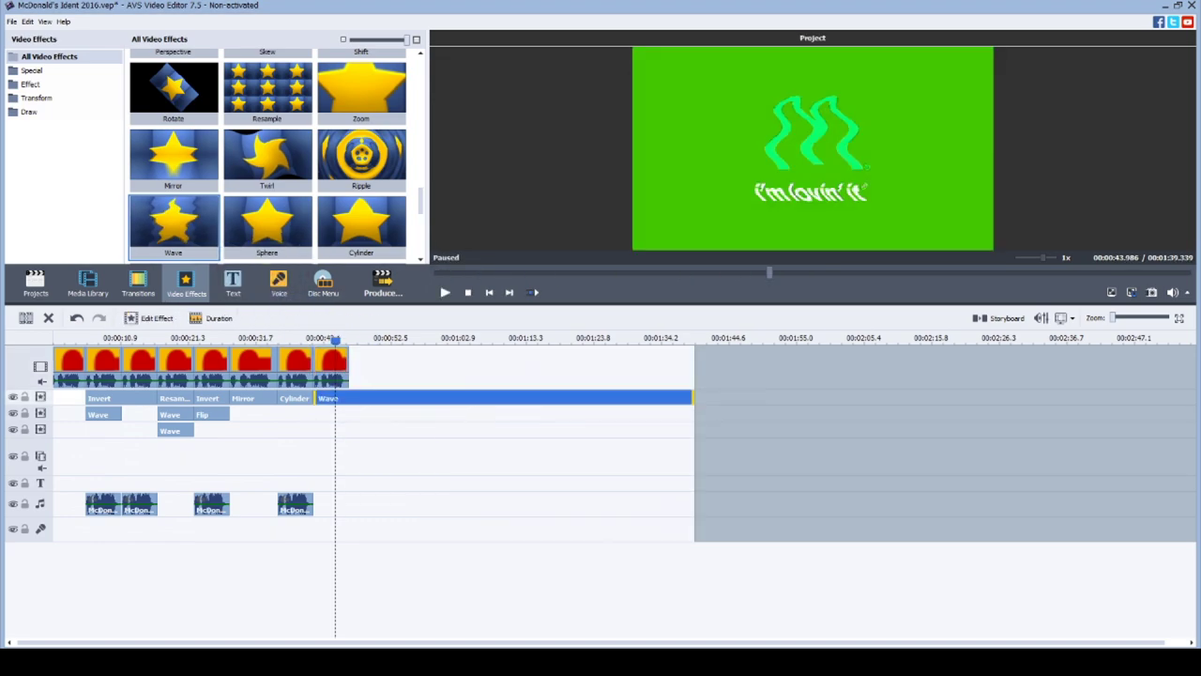
pyautogui.moveTo(693, 398); pyautogui.dragTo(350, 398)
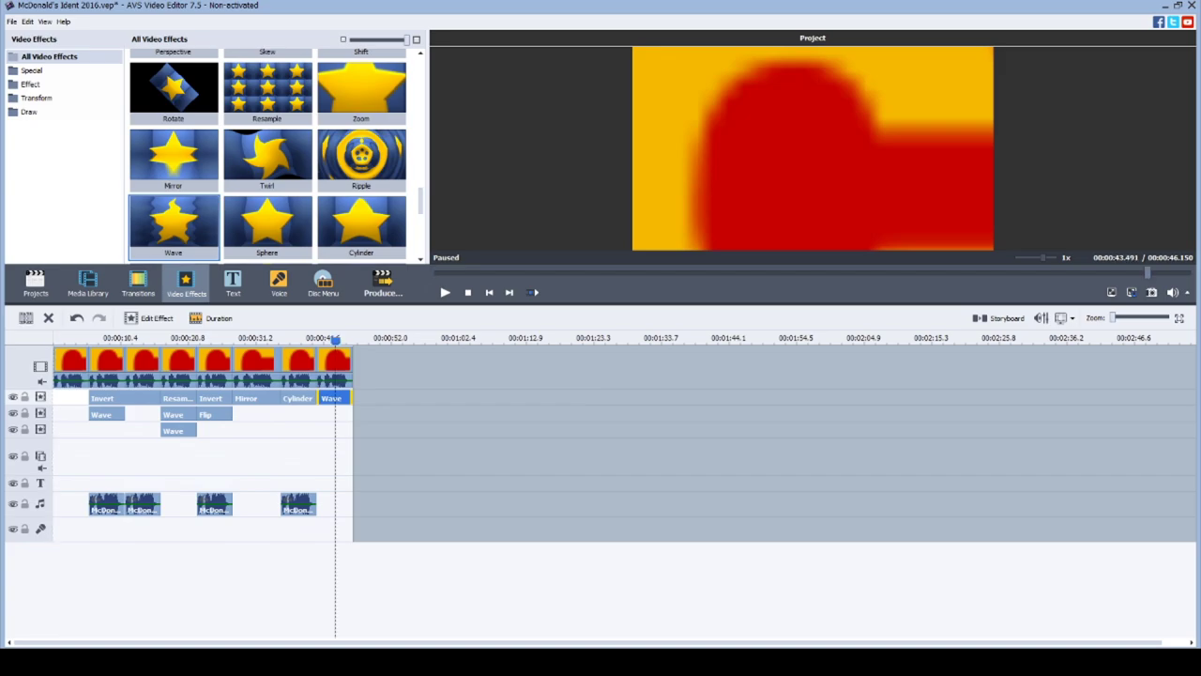
pyautogui.rightClick(340, 398)
pyautogui.click(377, 405)
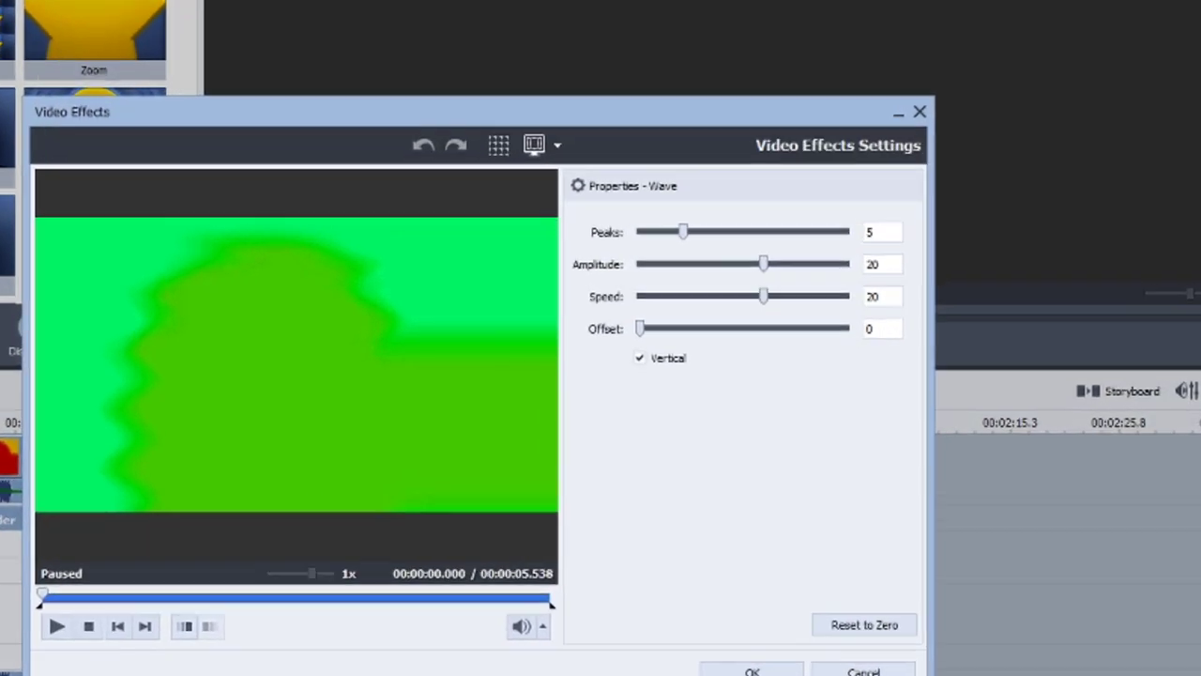
pyautogui.doubleClick(856, 215)
pyautogui.write('2')
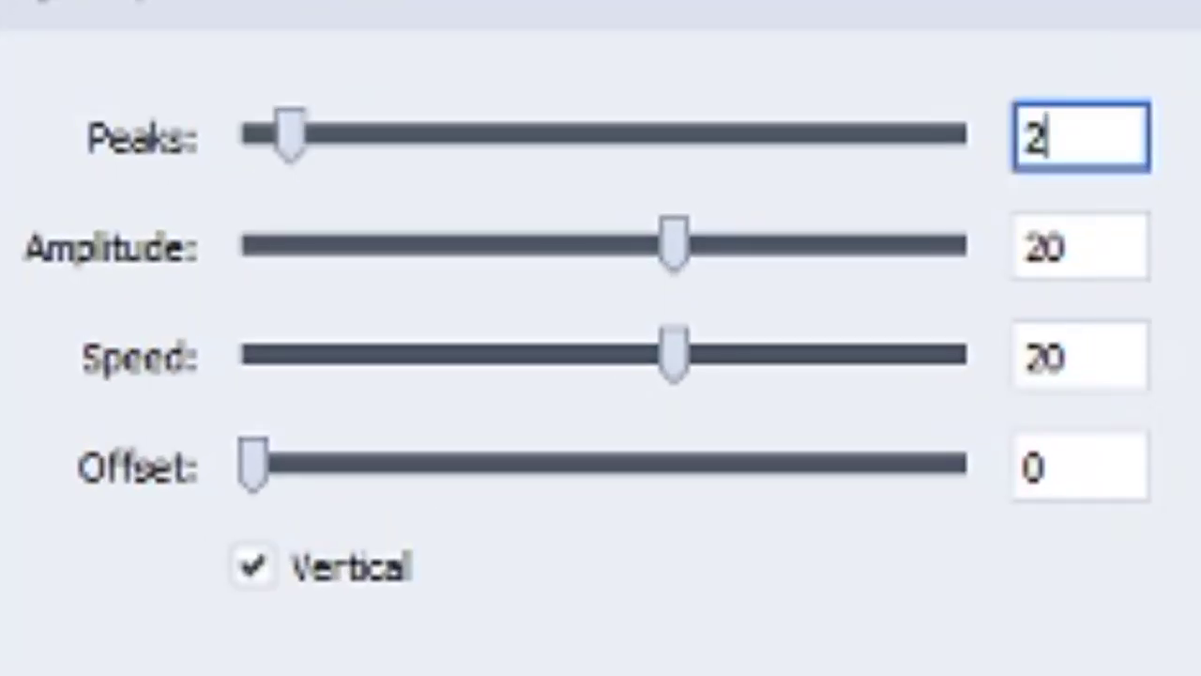
pyautogui.doubleClick(1045, 358)
pyautogui.write('0')
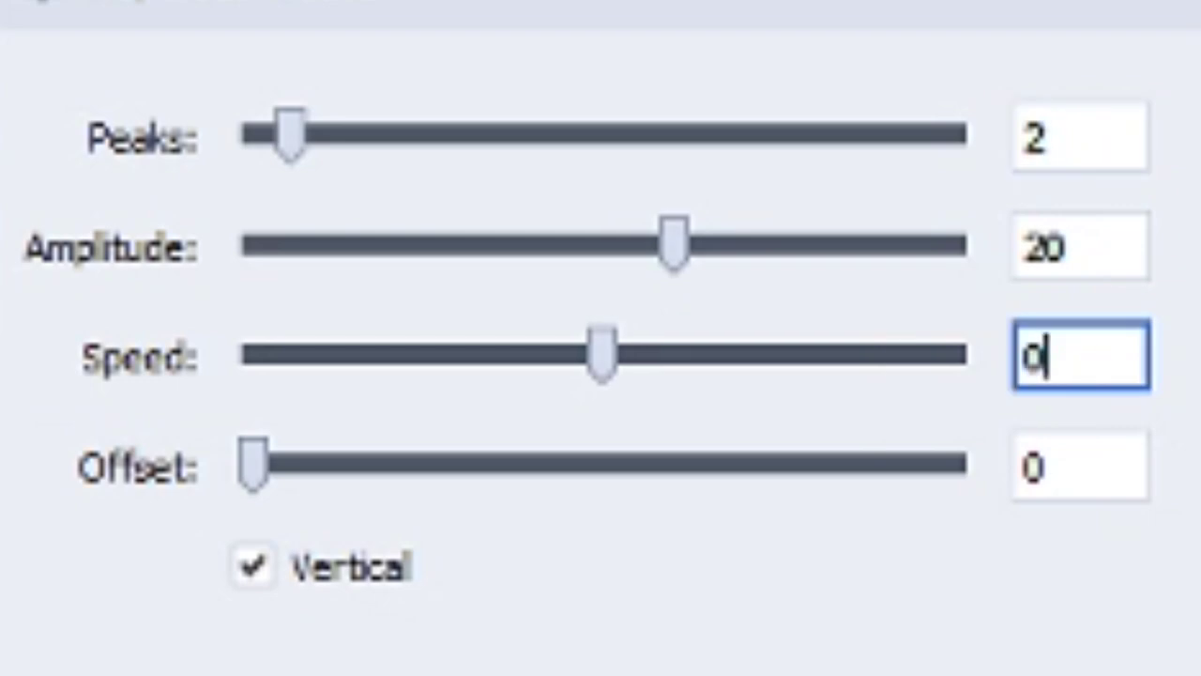
pyautogui.click(252, 566)
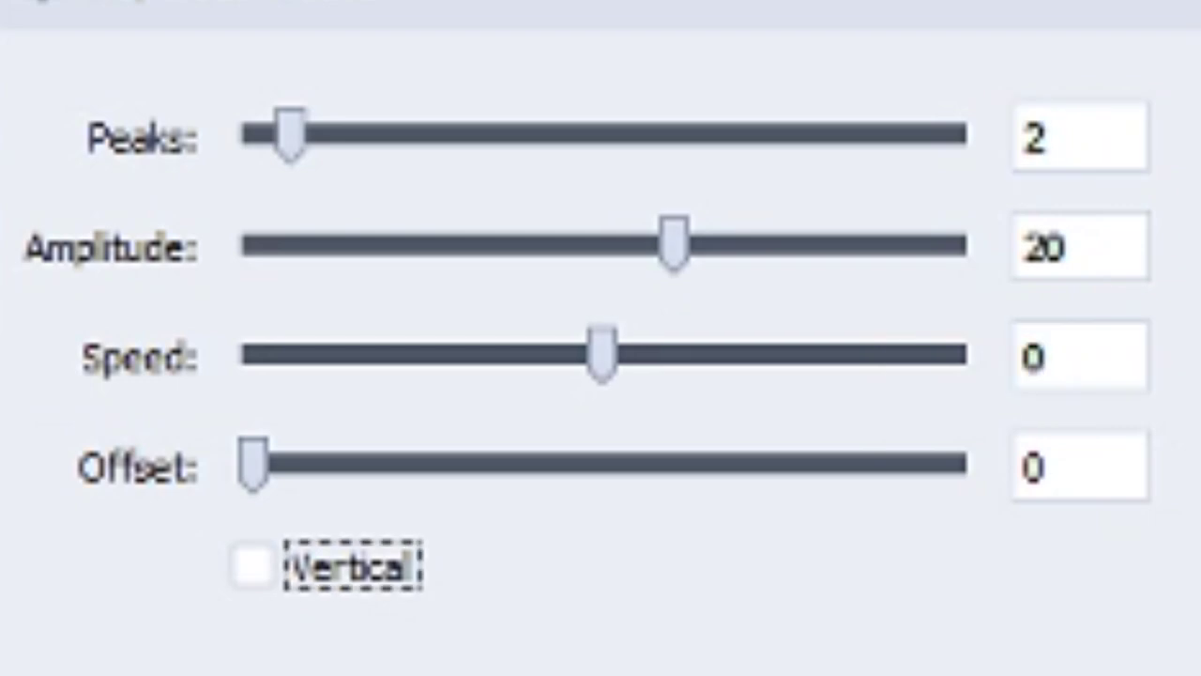
pyautogui.click(770, 491)
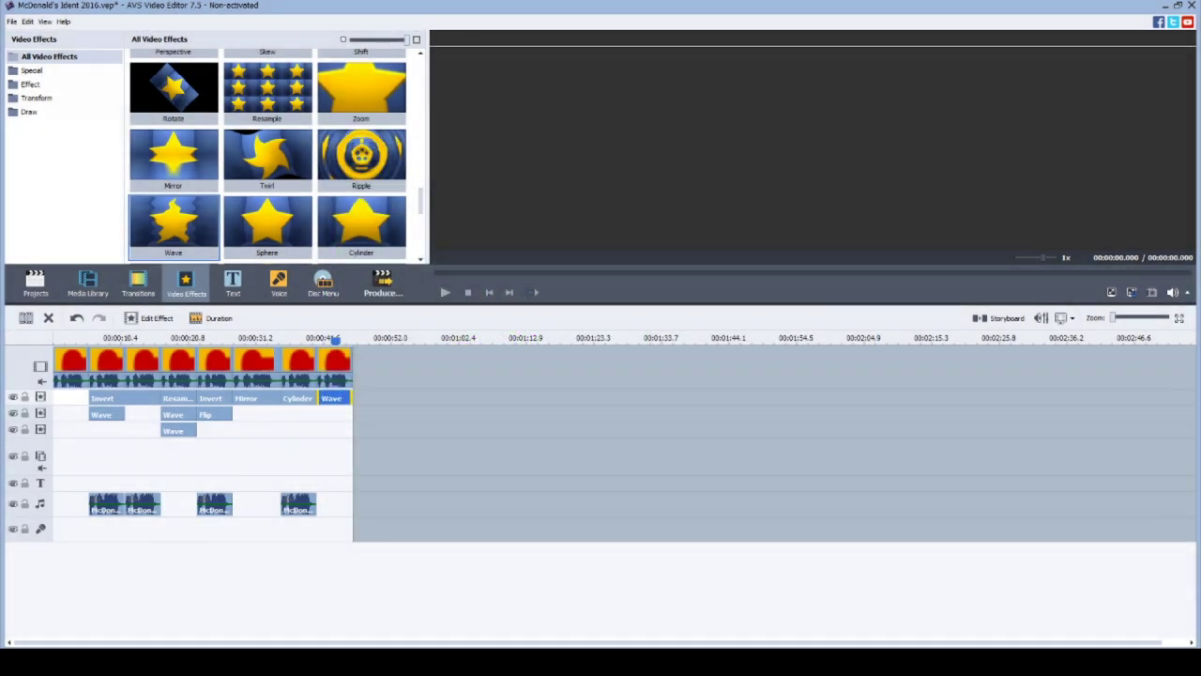
# Step: Apply Pitch Shift with a rate of 85 to the eighth clip's audio
pyautogui.rightClick(342, 377)
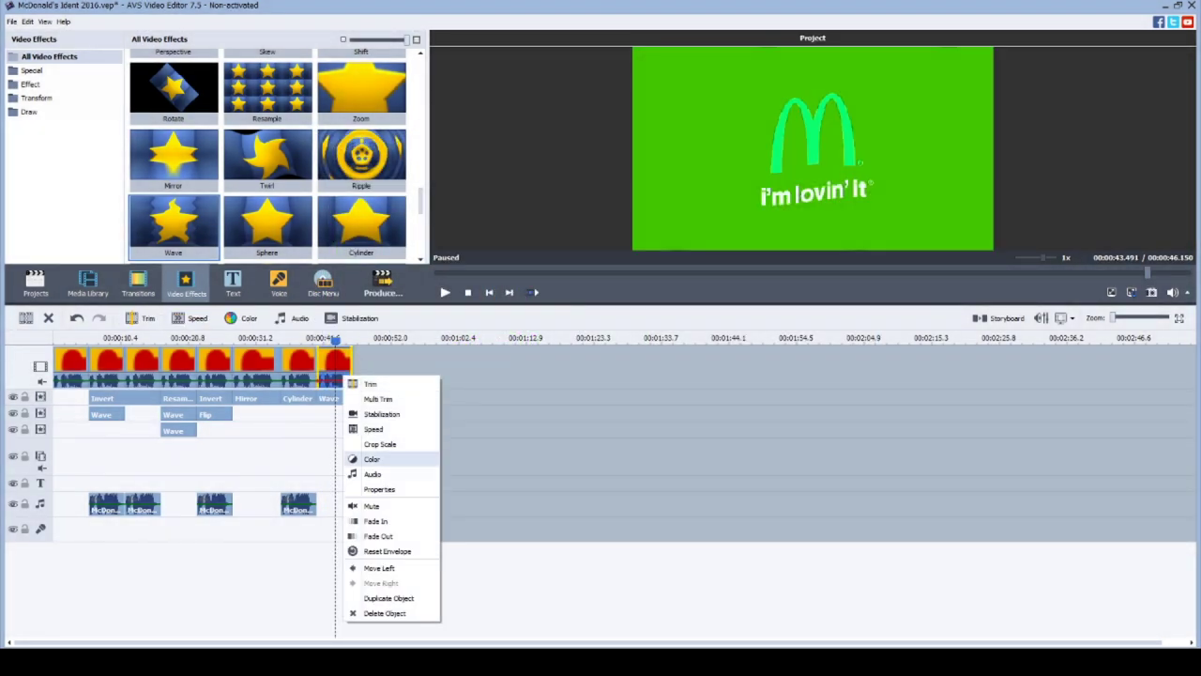
pyautogui.click(372, 474)
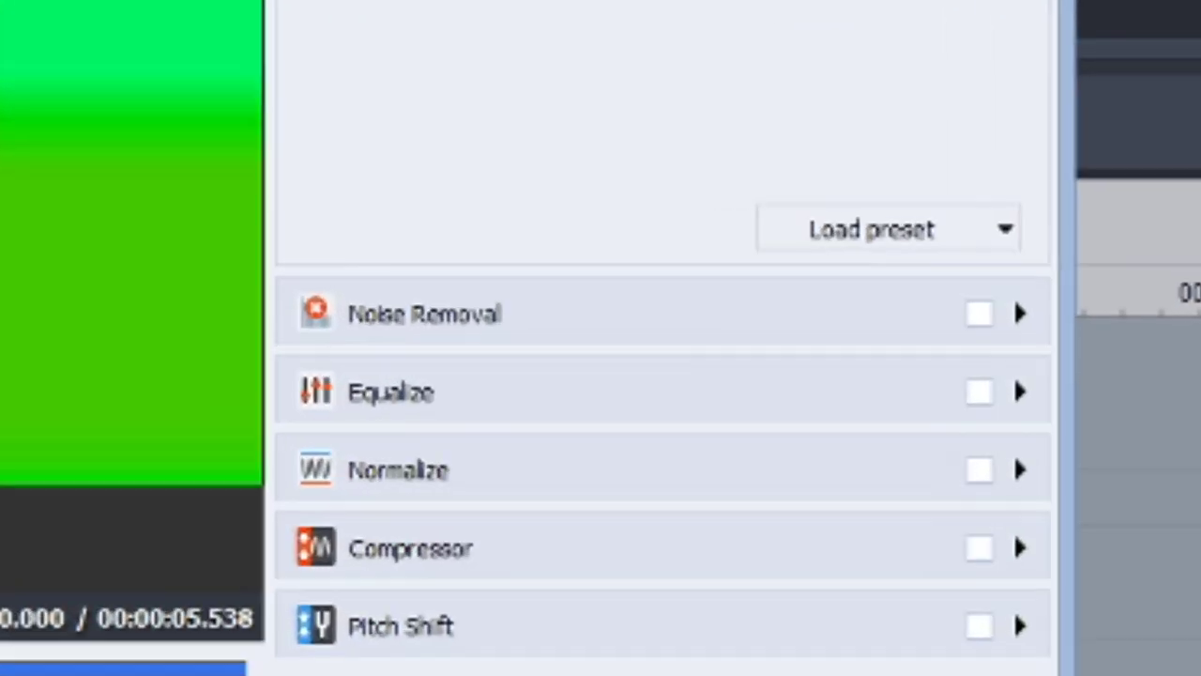
pyautogui.click(866, 431)
pyautogui.click(849, 339)
pyautogui.write('85')
pyautogui.press('Return')
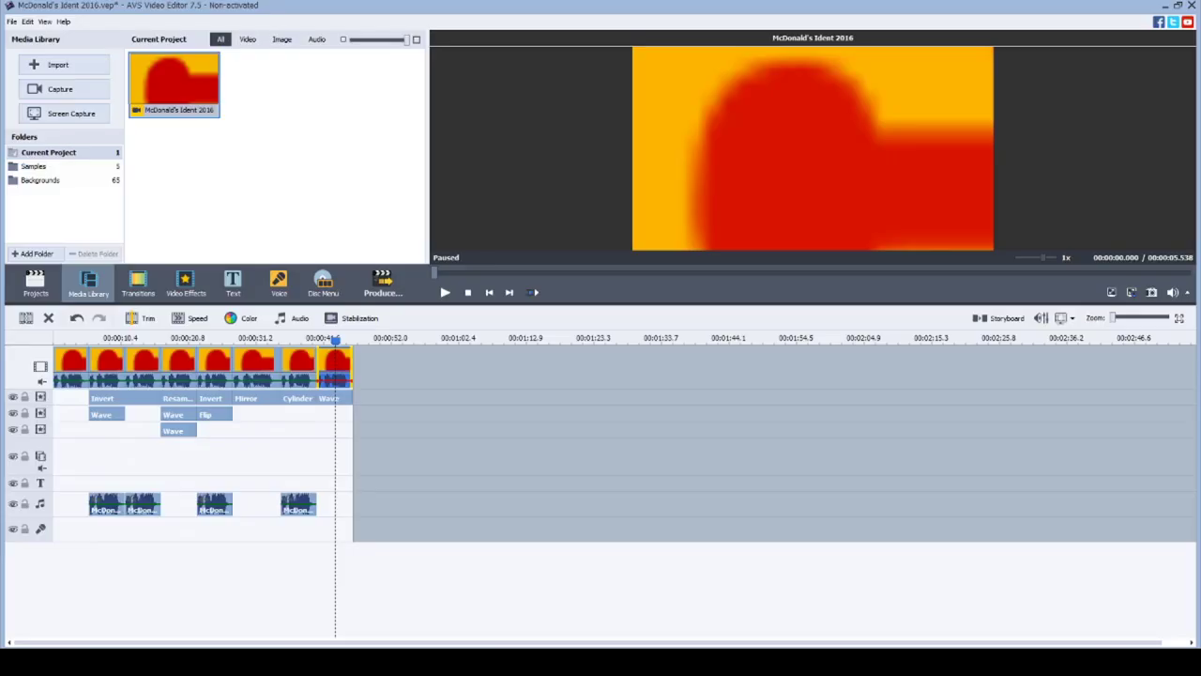
# Step: Append a ninth McDonald's Ident 2016 clip to the video track and shift its hue in color correction
pyautogui.moveTo(174, 84); pyautogui.dragTo(370, 366)
pyautogui.rightClick(372, 361)
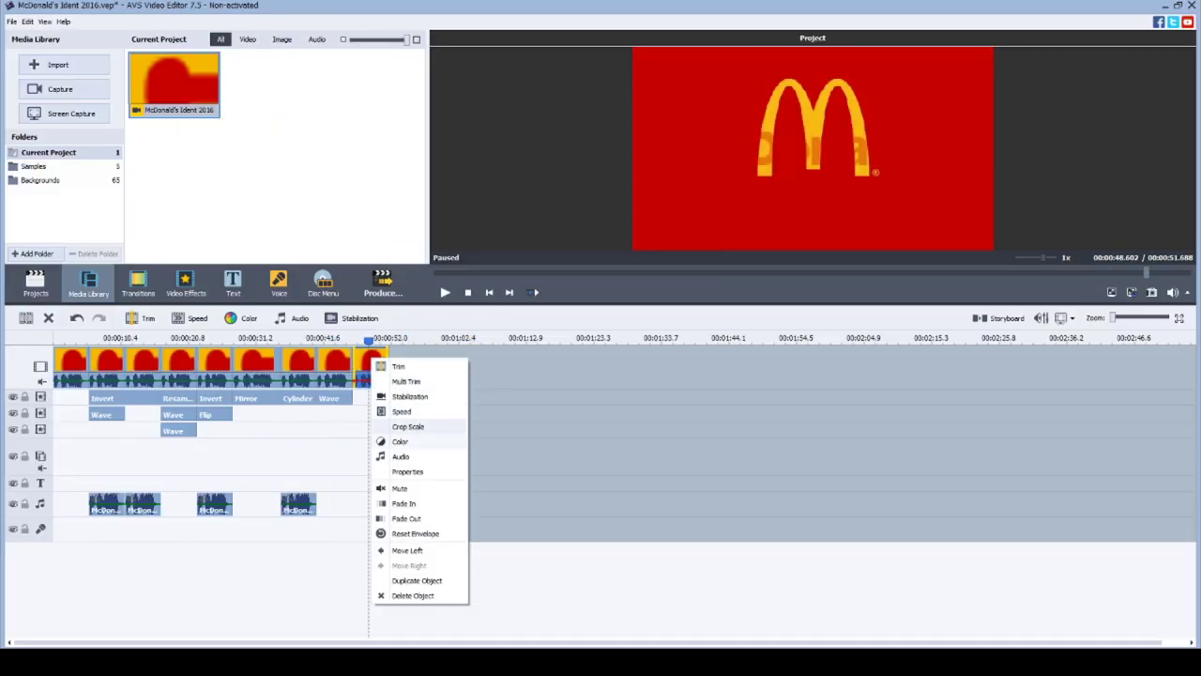
pyautogui.click(401, 444)
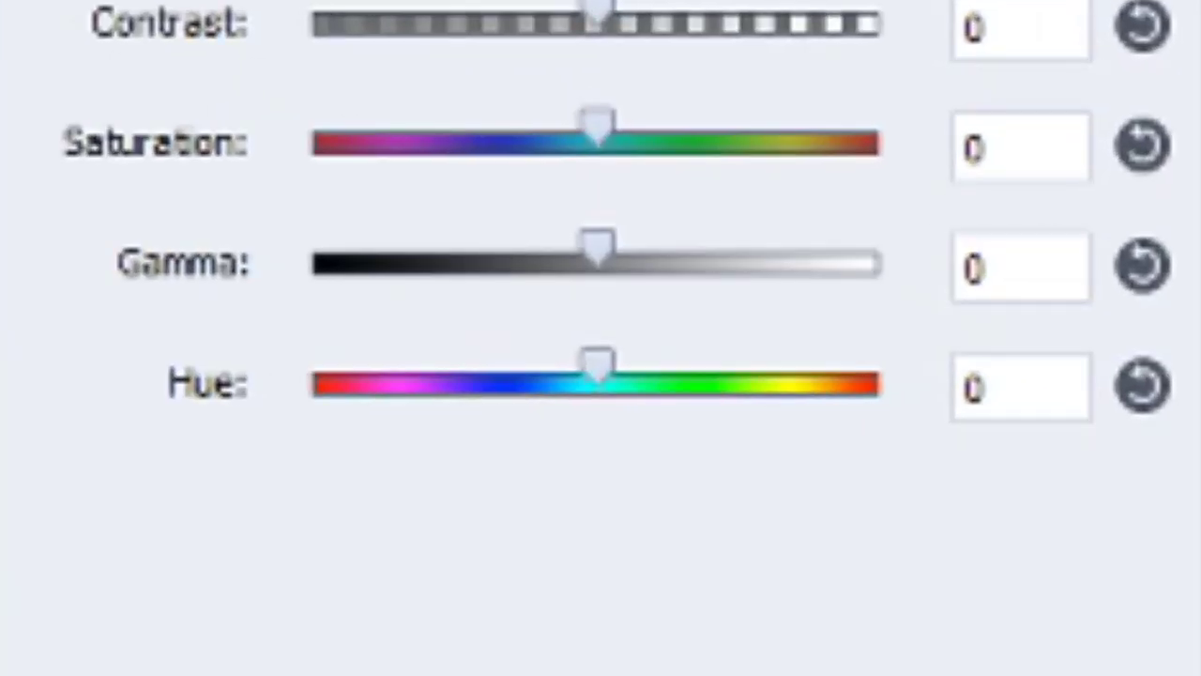
pyautogui.moveTo(716, 373); pyautogui.dragTo(759, 372)
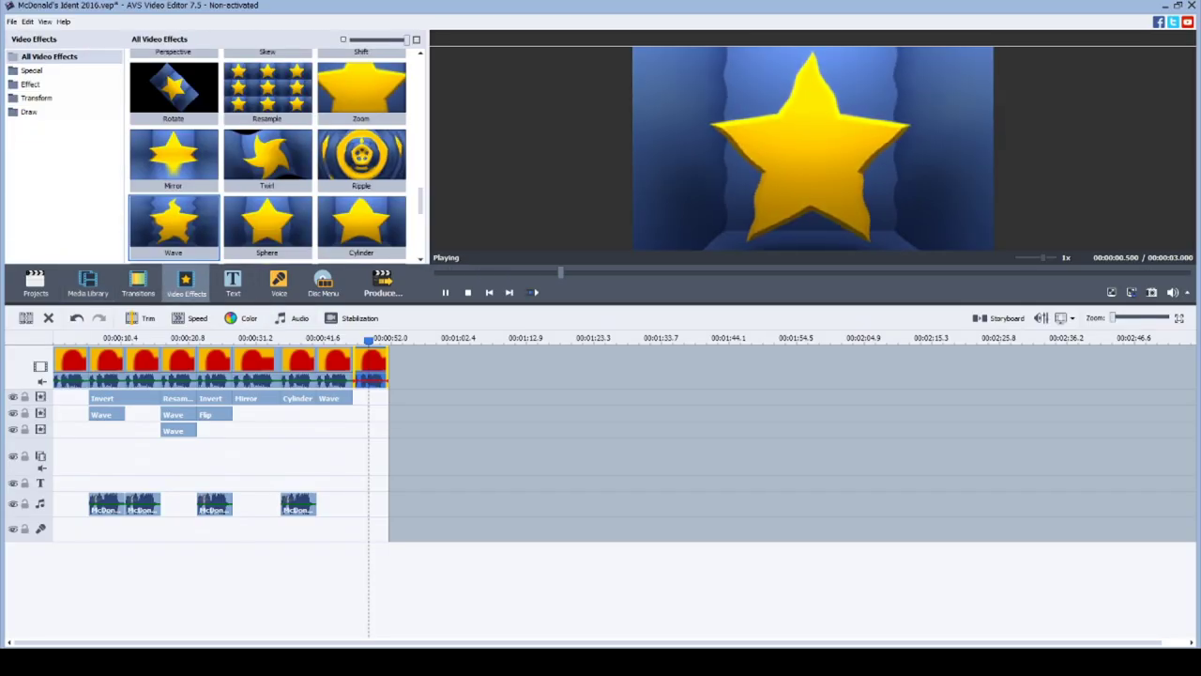
# Step: Add the Invert effect under the ninth clip on the first effects track and shorten it to the clip's length
pyautogui.scroll(5, 366, 179)
pyautogui.moveTo(372, 176); pyautogui.dragTo(413, 434)
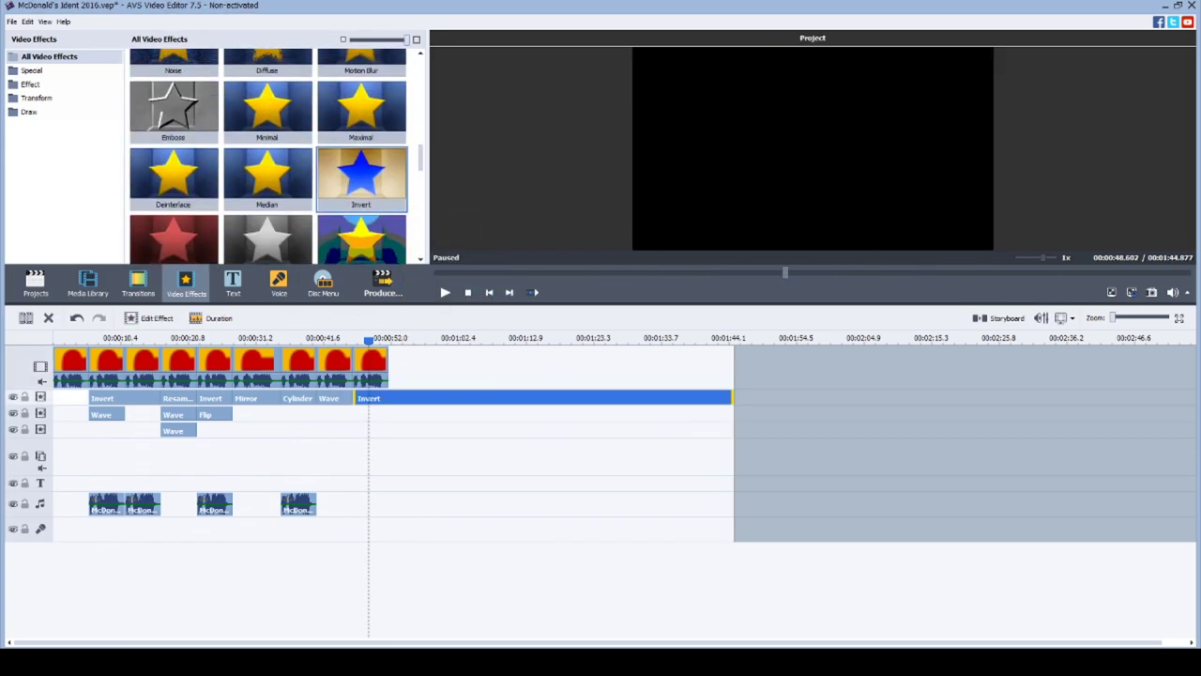
pyautogui.moveTo(733, 397); pyautogui.dragTo(728, 398)
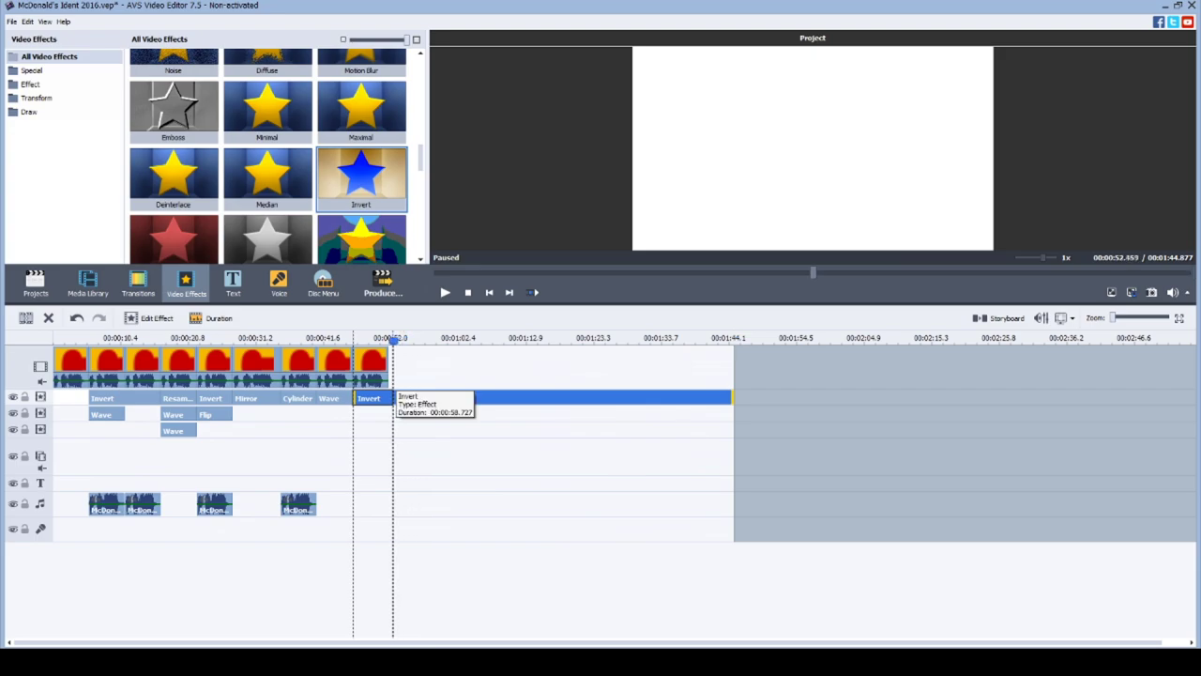
pyautogui.moveTo(393, 398); pyautogui.dragTo(388, 398)
# Step: Edit the ninth clip's audio correction settings and play the clip in the project preview
pyautogui.rightClick(374, 361)
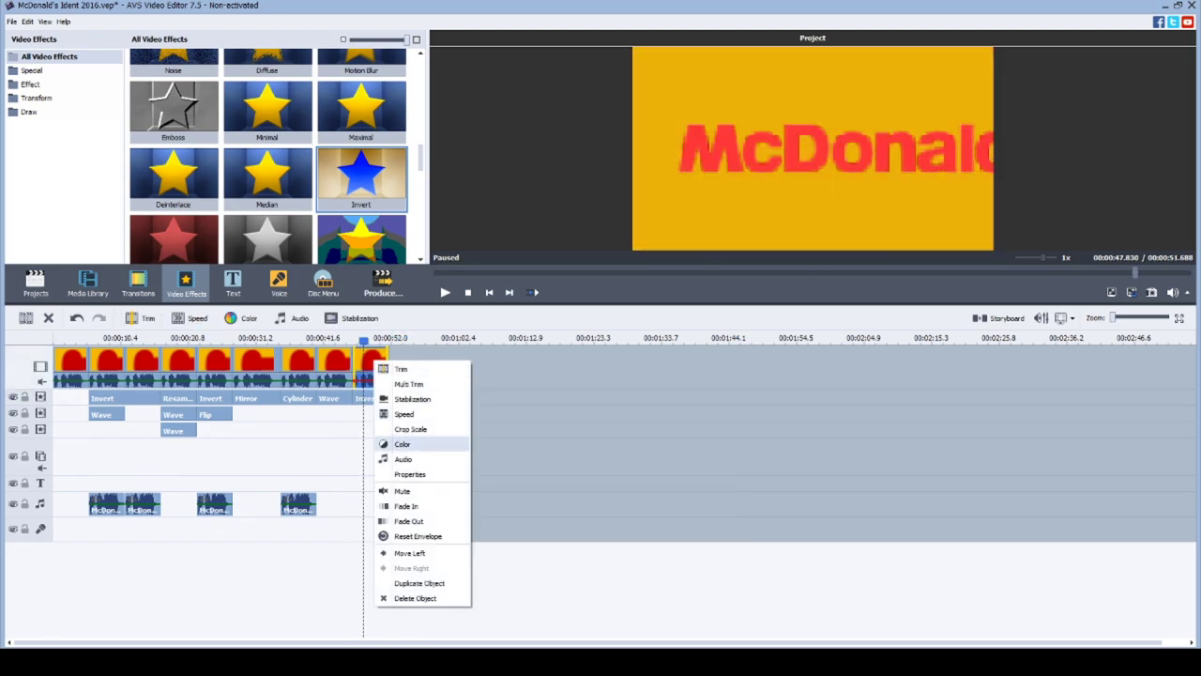
pyautogui.click(404, 459)
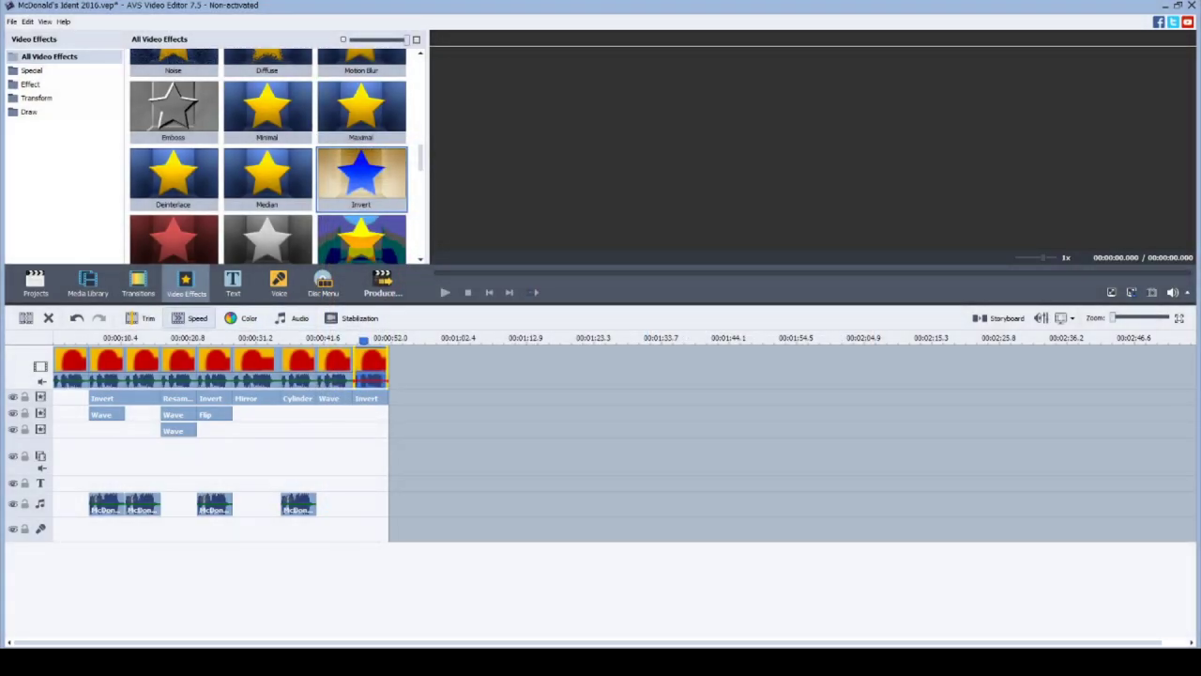
pyautogui.click(445, 292)
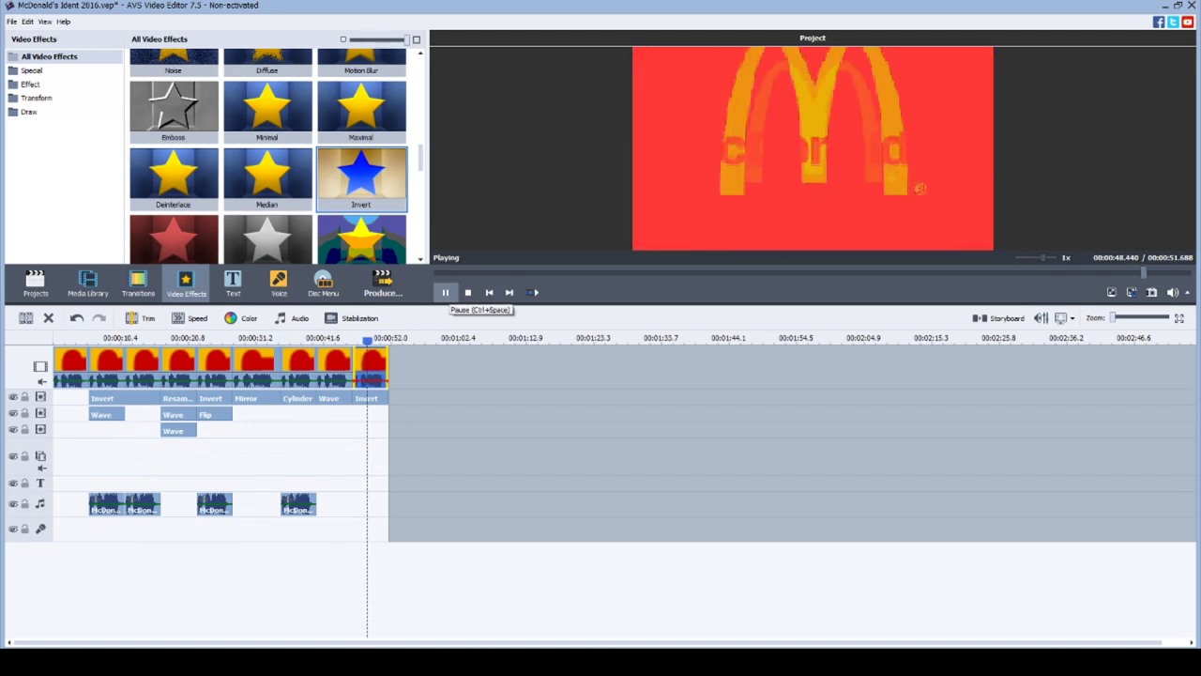